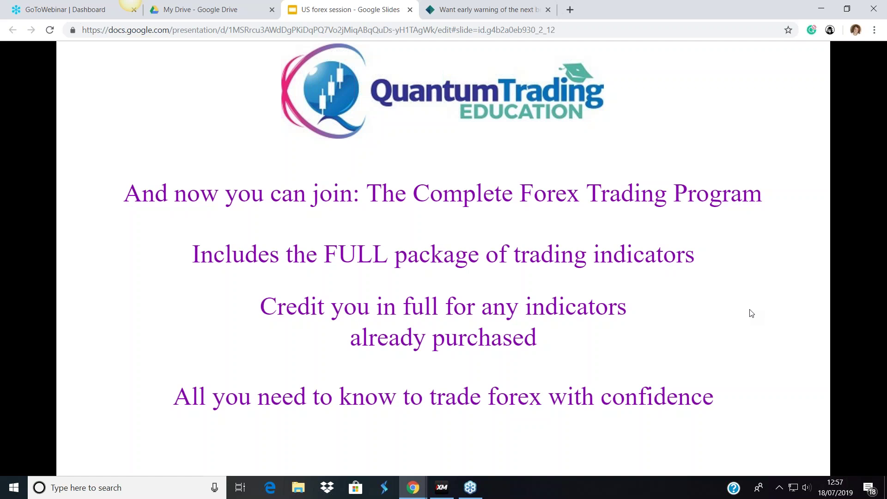
Advance the presentation to the slide with the Complete Forex Trading Program's five core modules, and minimize the browser to reveal MetaTrader 5
mouse_move(58, 427)
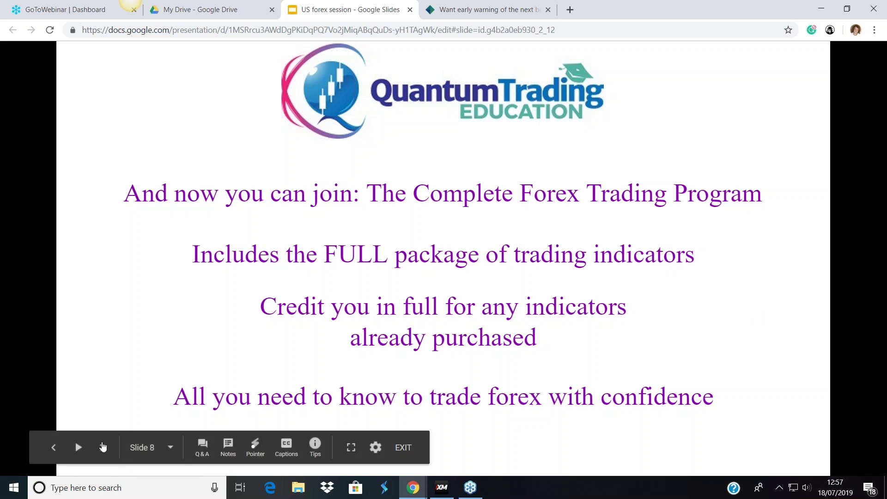
click(103, 447)
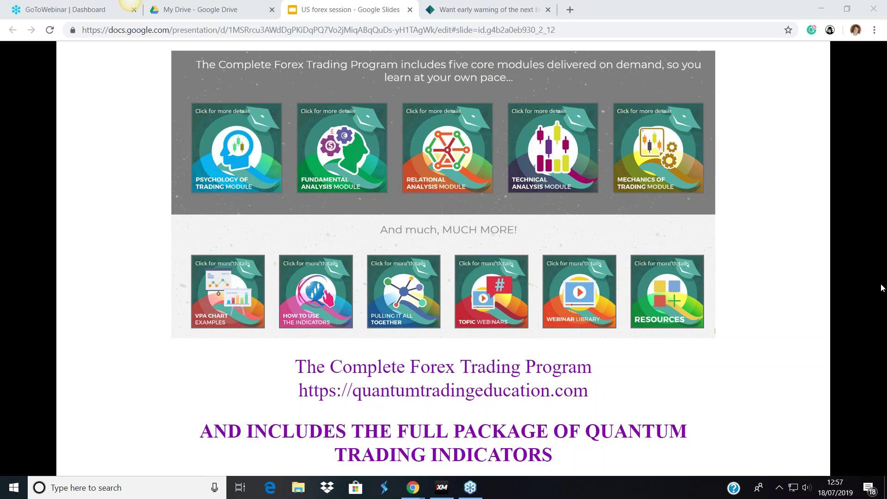
click(822, 12)
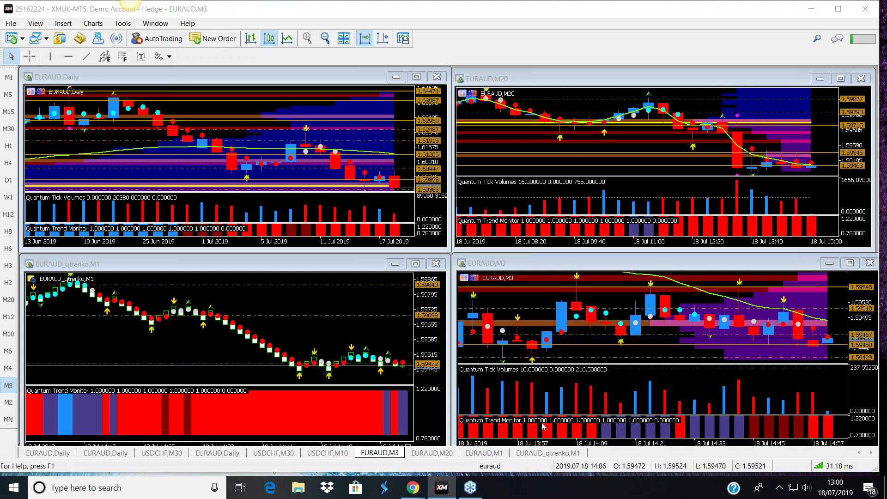
Load the csi profile and enlarge the currency strength panes on the USDCHF M6 and H1 charts to almost the full chart height
click(526, 469)
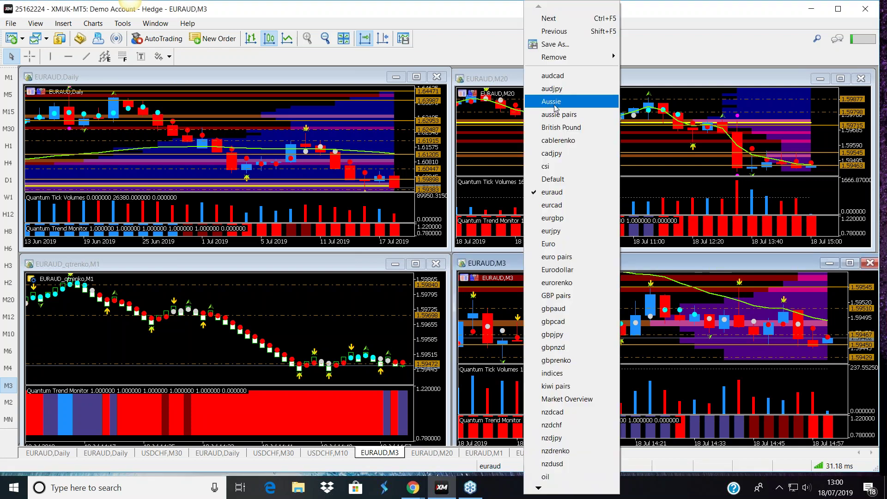
click(552, 166)
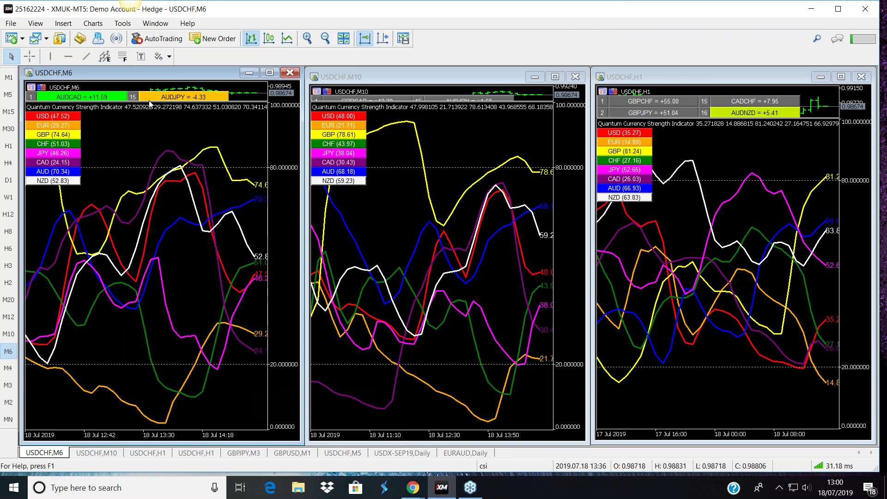
drag(148, 103, 195, 88)
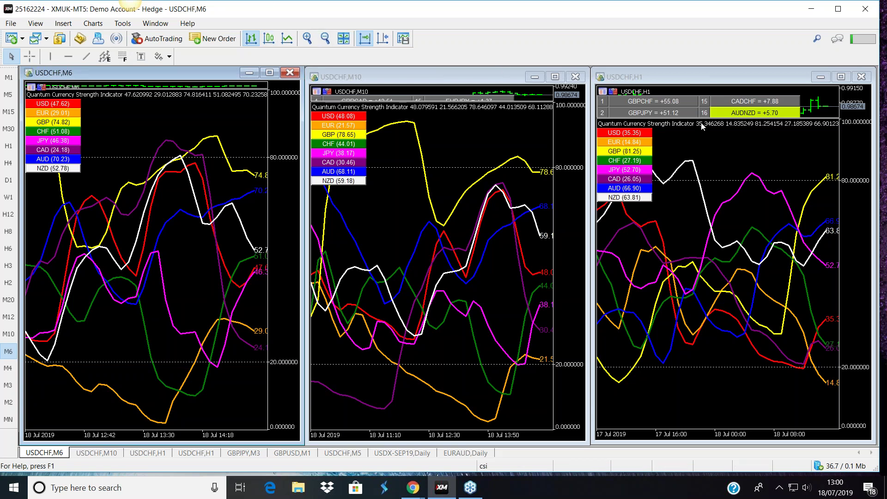
click(629, 85)
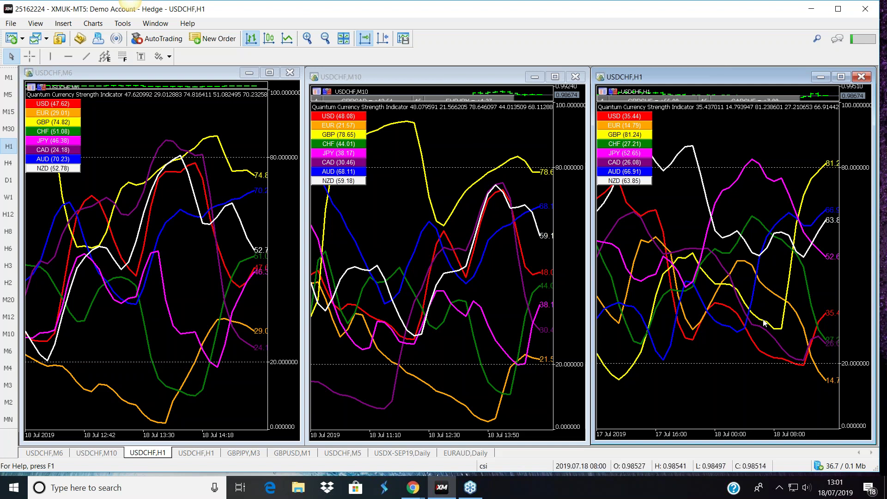
mouse_move(781, 329)
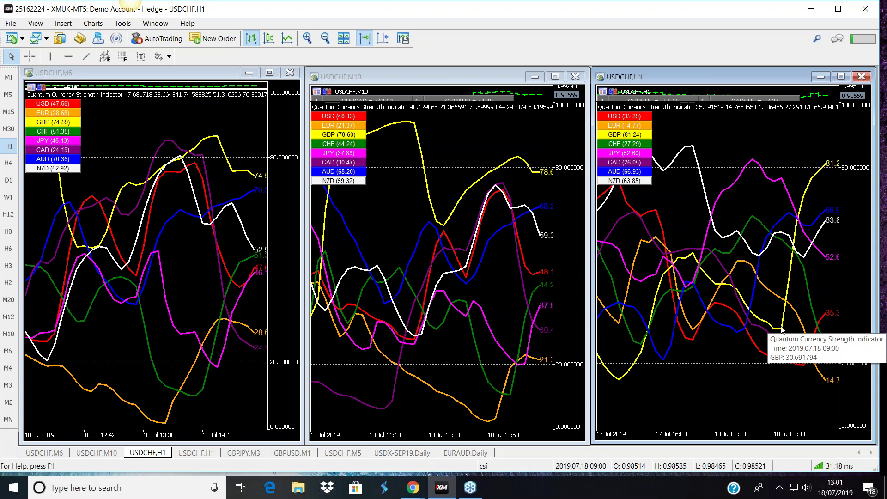
mouse_move(828, 167)
mouse_move(788, 253)
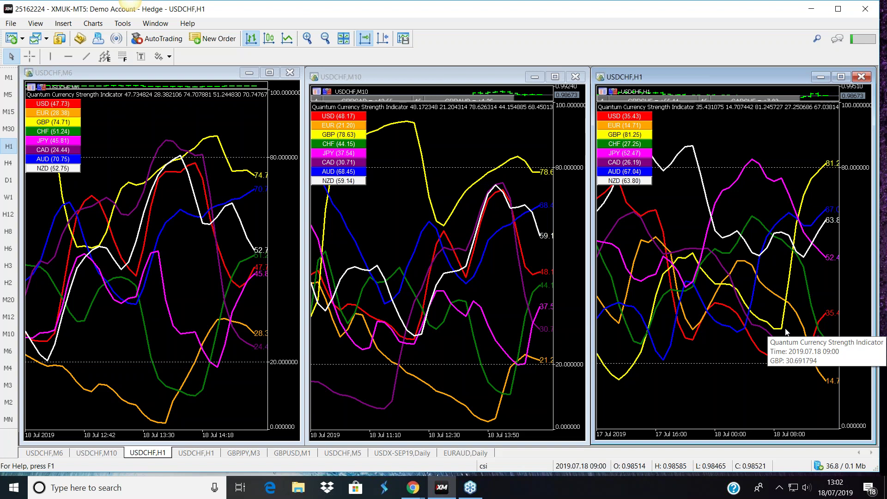
Shrink the currency strength panes on the USDCHF M6, M10 and H1 charts to reveal the full currency matrix on each
click(148, 89)
drag(148, 89, 161, 296)
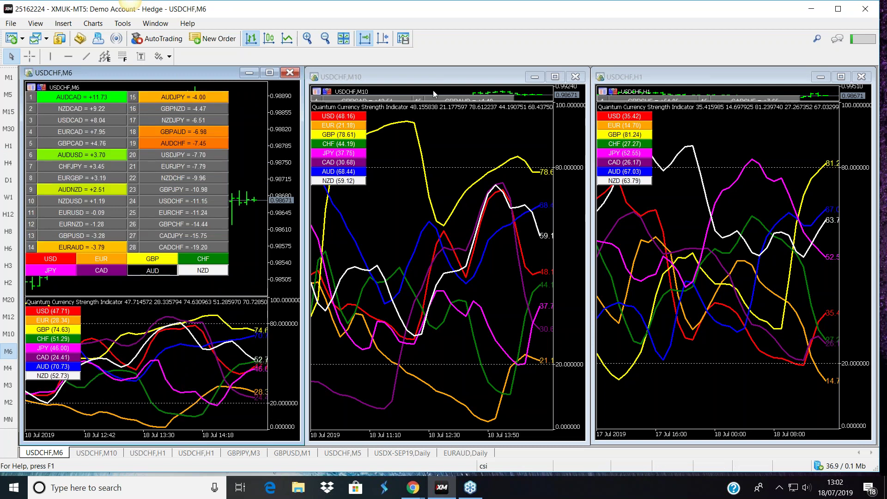
drag(434, 91, 434, 302)
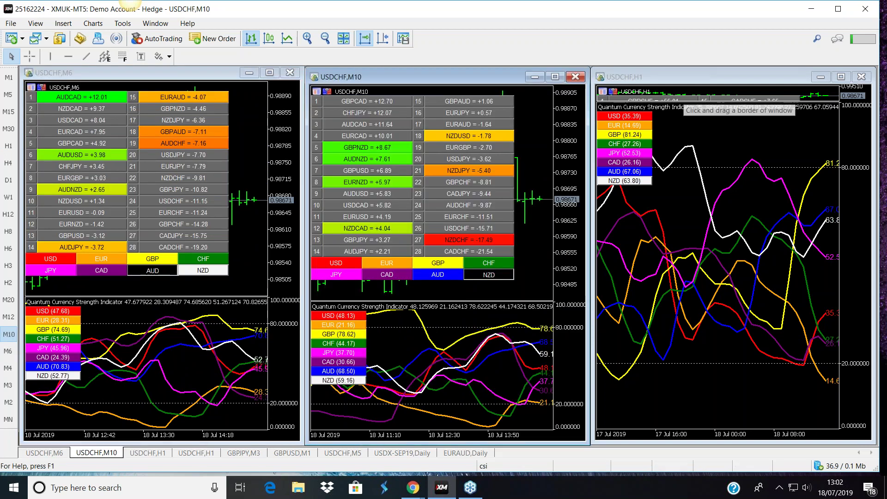
drag(684, 99, 684, 301)
Load the GBP pairs profile and view the GBPCAD daily chart maximized before returning to the multi-chart layout
click(520, 467)
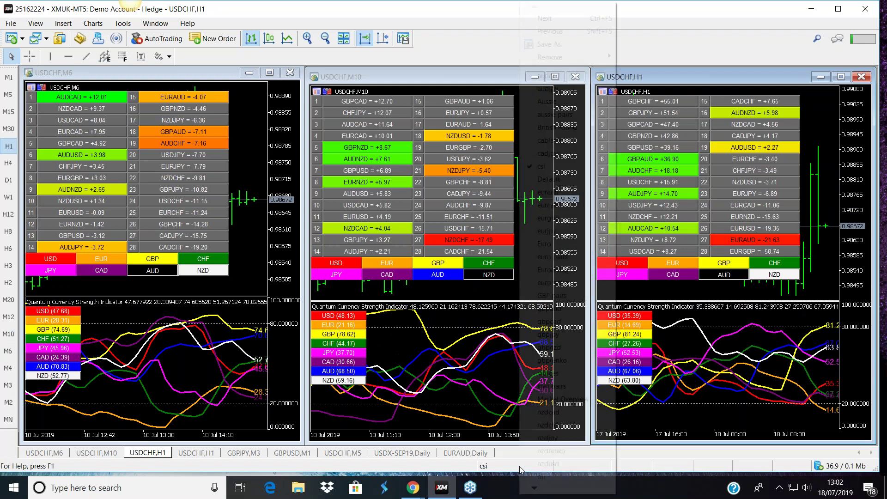
click(561, 295)
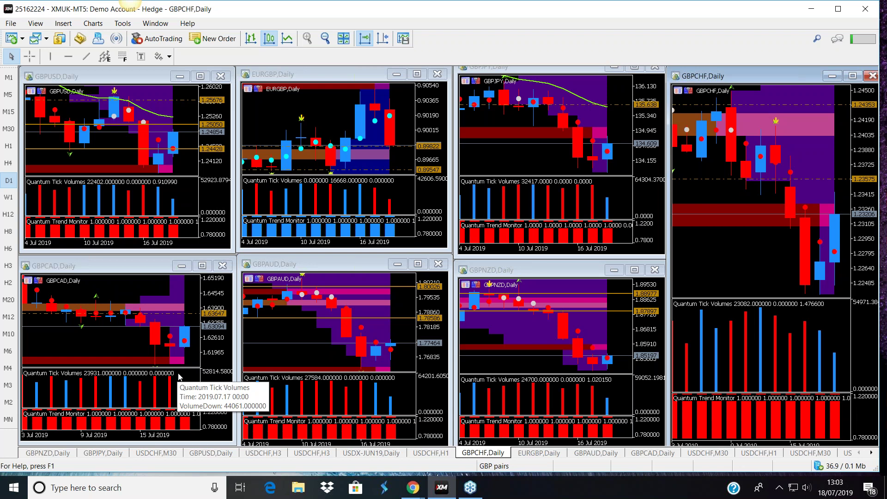
click(202, 267)
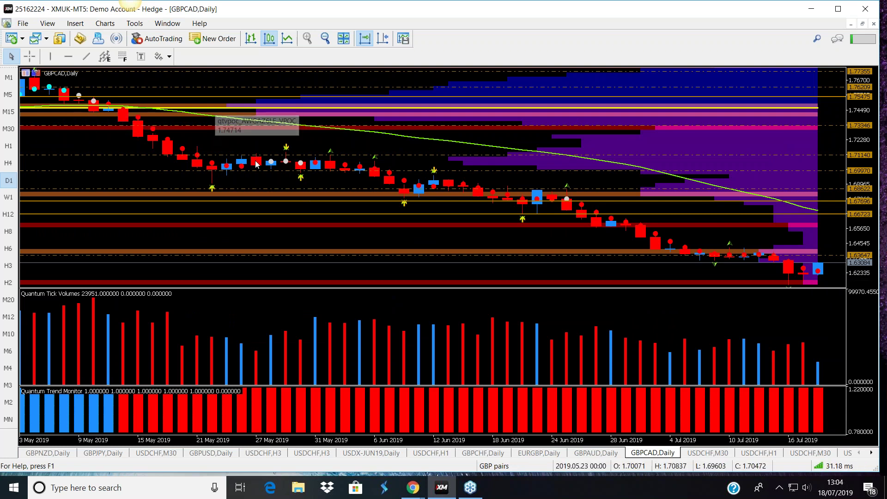
click(863, 24)
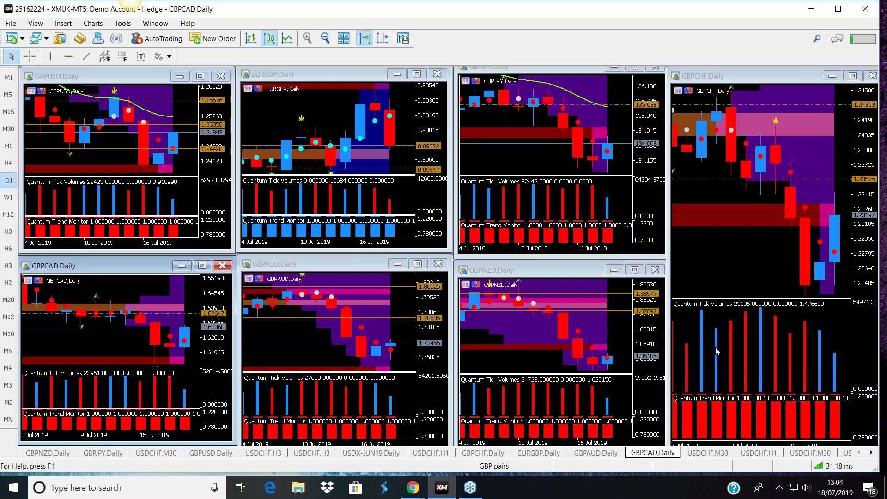
mouse_move(716, 351)
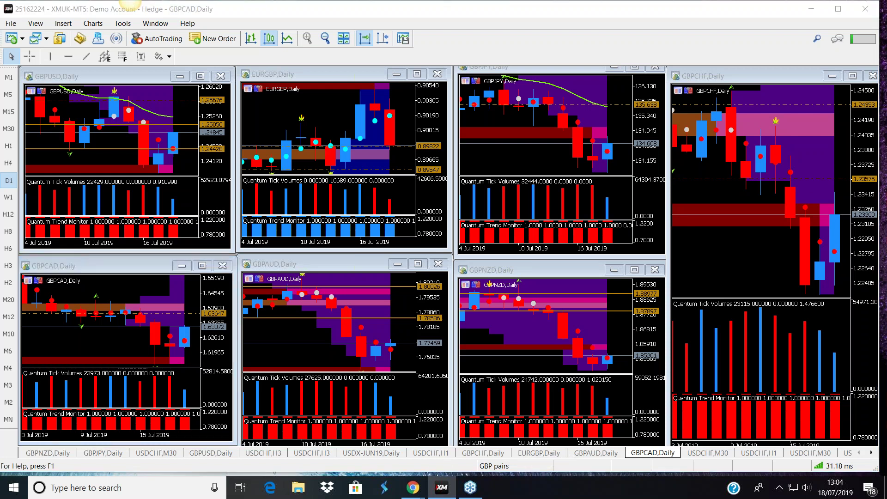
Bring the floating USDCHF chart with the Quantum GBPX index into the workspace, dock it and set its timeframe to Daily
drag(886, 79, 262, 82)
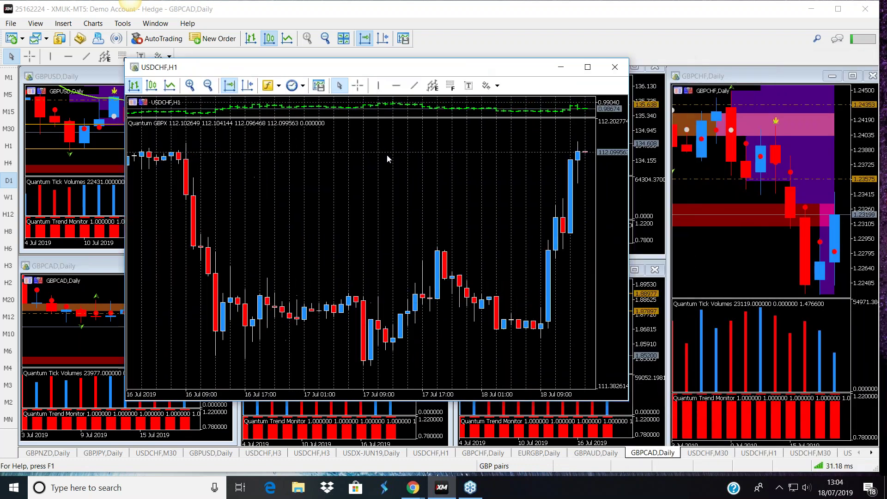
right_click(364, 172)
click(396, 292)
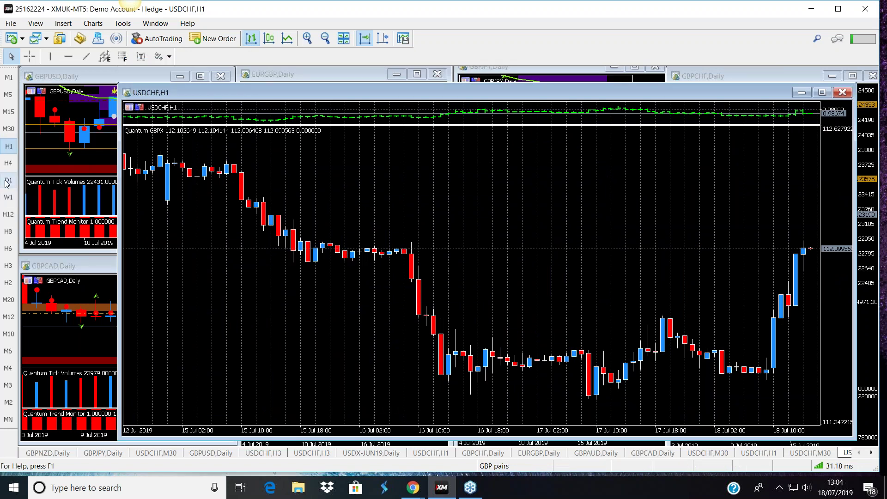
click(8, 181)
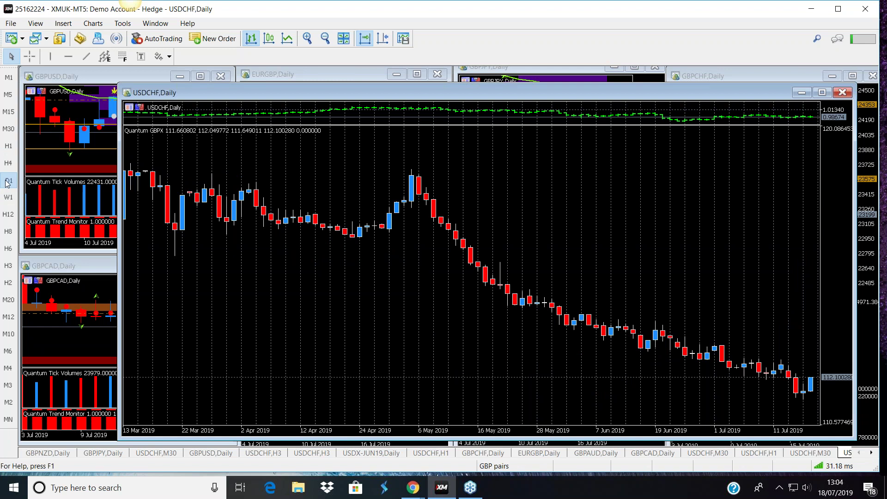
mouse_move(456, 299)
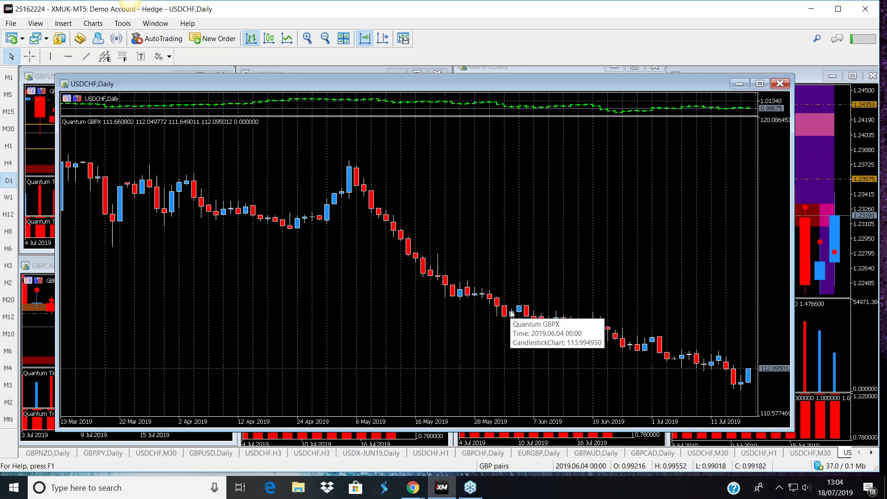
mouse_move(526, 309)
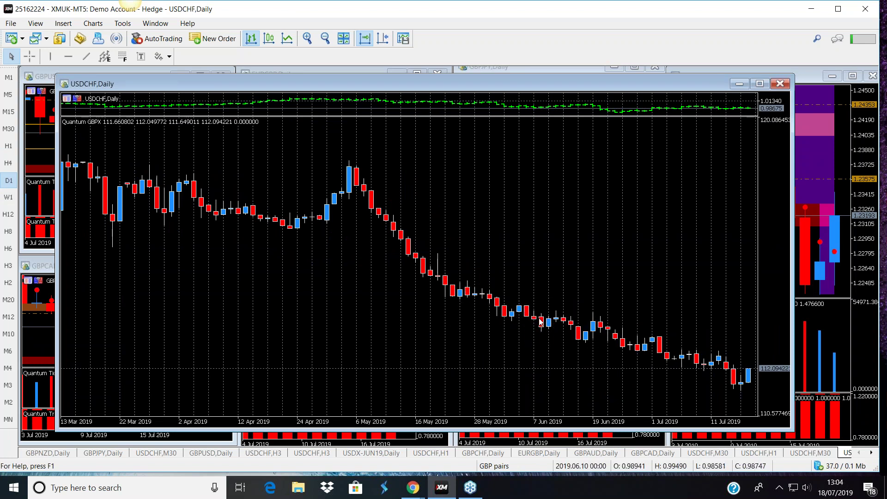
mouse_move(581, 334)
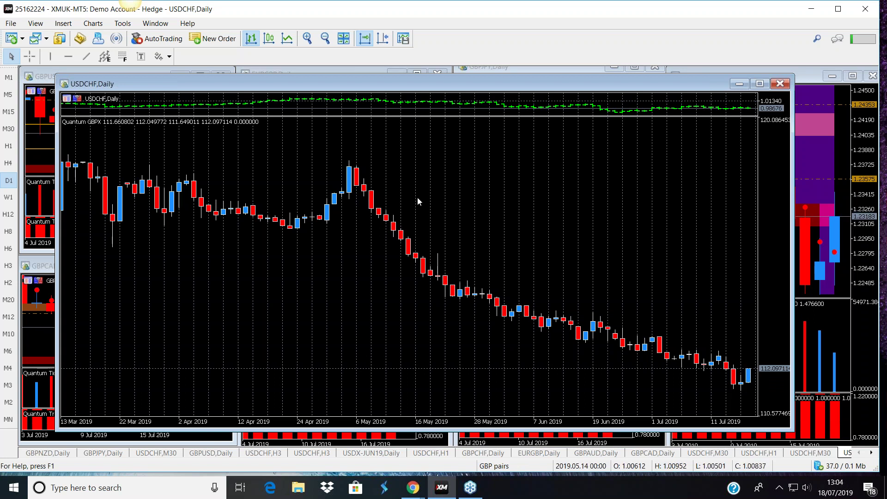
mouse_move(751, 390)
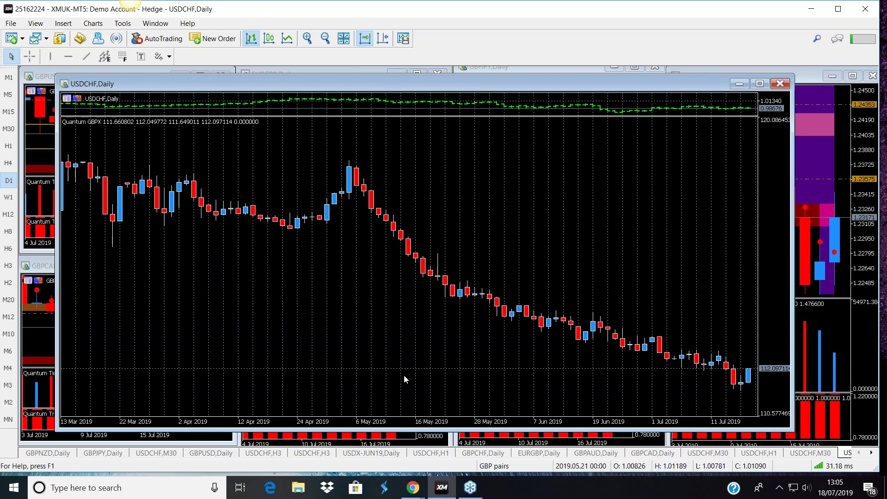
Return to the csi profile and slightly enlarge the currency strength pane on the USDCHF M10 chart
click(528, 466)
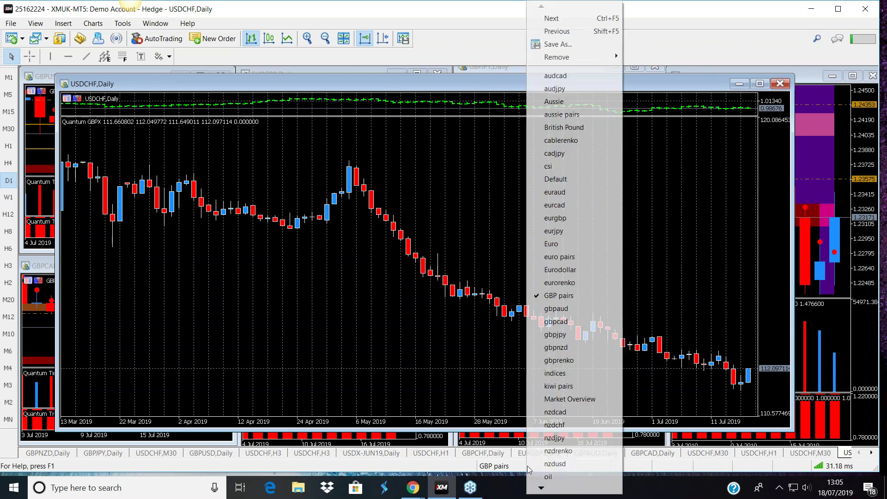
click(554, 167)
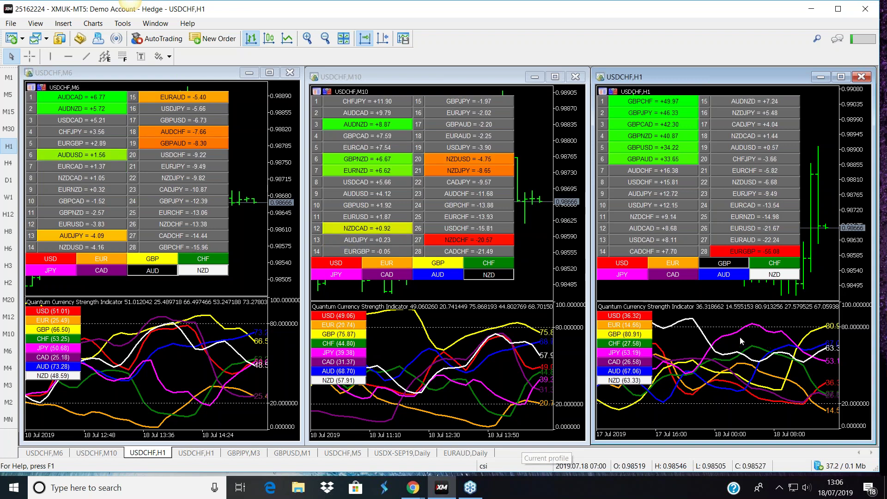
mouse_move(740, 341)
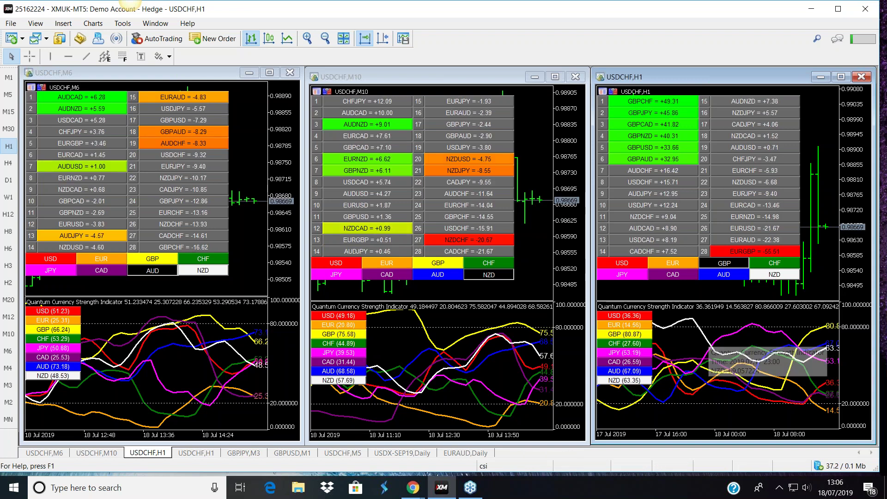
click(445, 308)
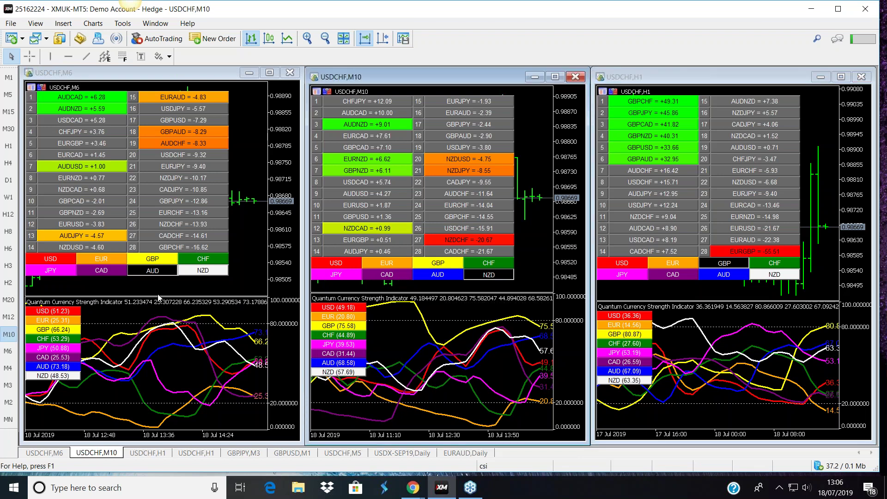
click(160, 298)
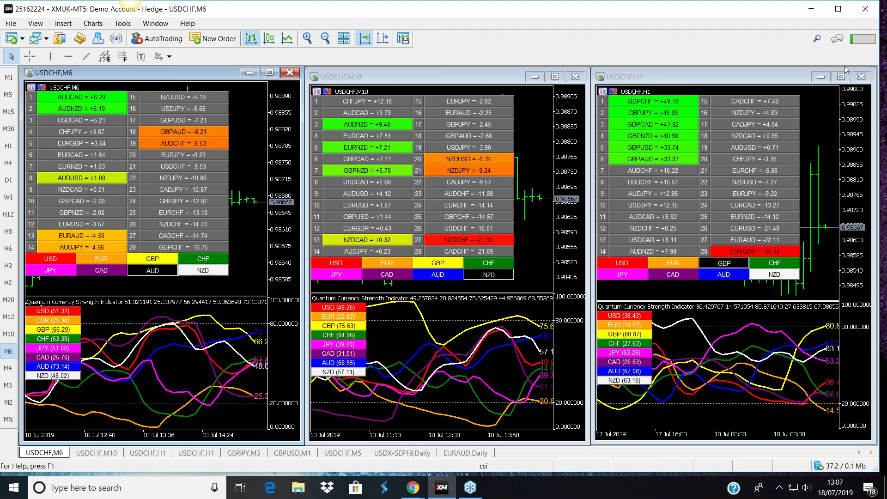
click(880, 86)
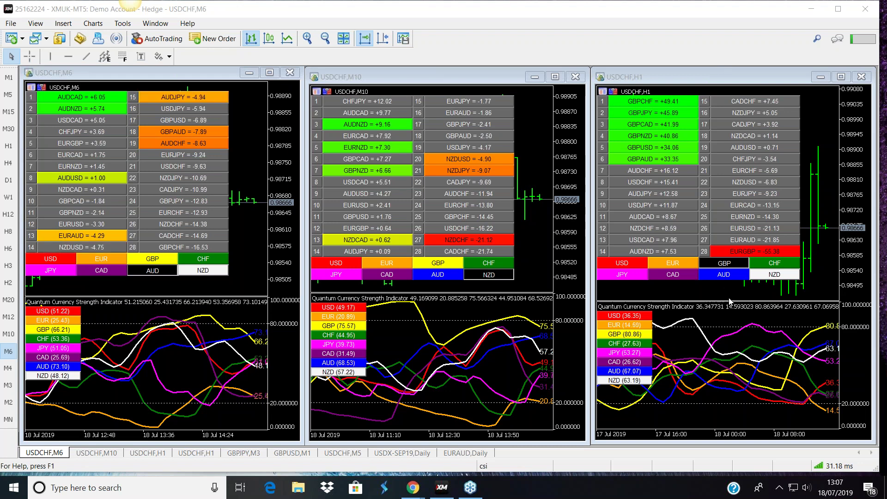
Slightly enlarge the currency strength panes below the matrices on the USDCHF H1, M10 and M6 charts
click(725, 317)
drag(732, 301, 733, 287)
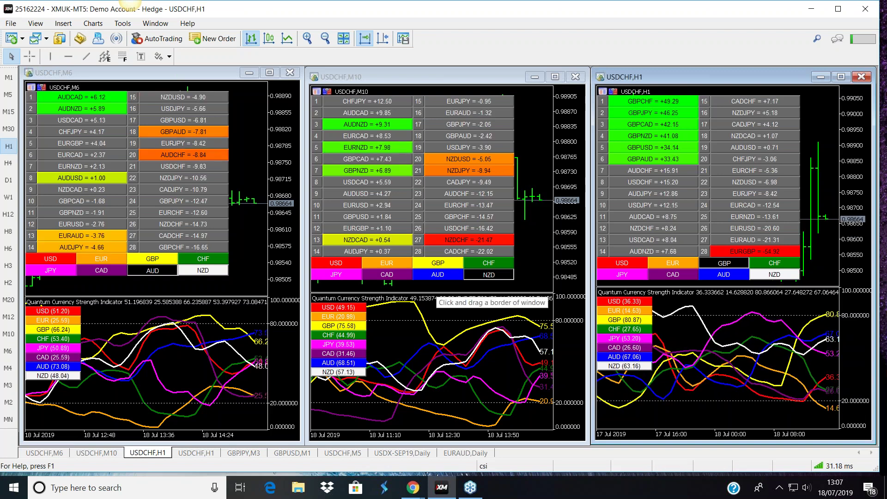
click(436, 294)
drag(438, 294, 439, 287)
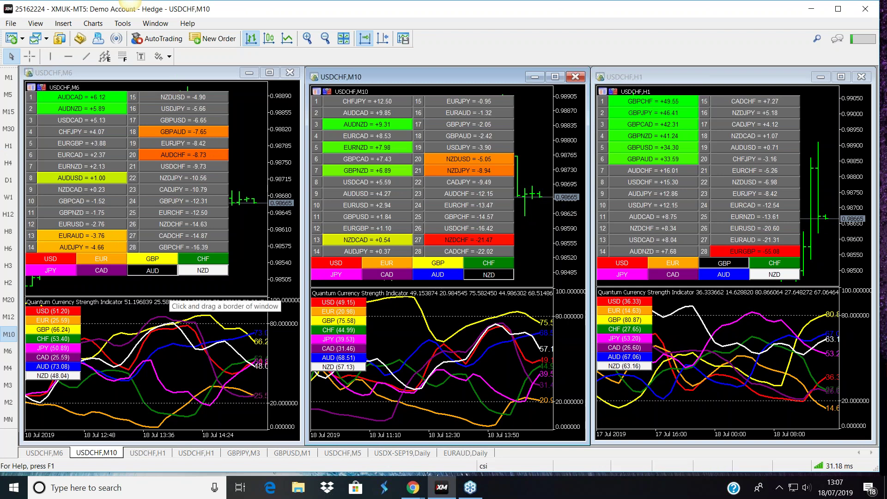
click(169, 297)
drag(169, 296, 171, 280)
Clear the AUD filter in the M6 currency matrix and the NZD filter in the M10 matrix to colour all pairs
mouse_move(739, 350)
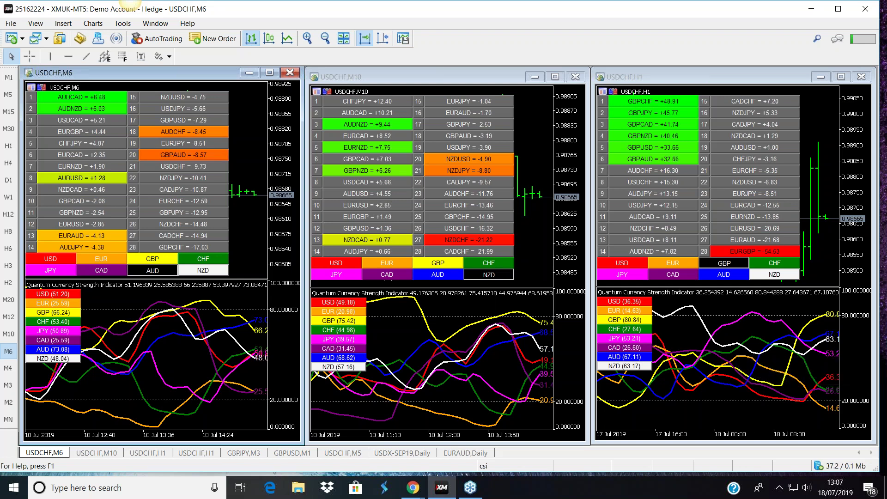
key(ctrl+F6)
click(141, 272)
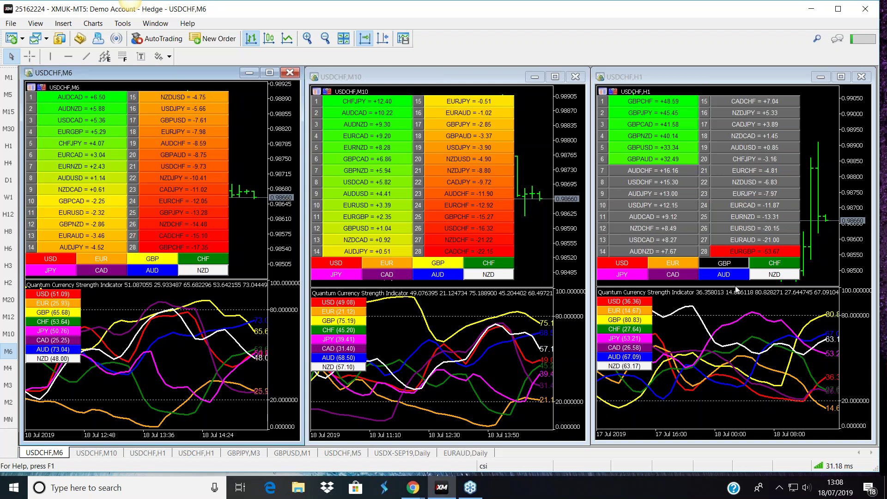
Enlarge the currency strength pane on the USDCHF H1 chart to almost the full chart height
drag(730, 287, 730, 102)
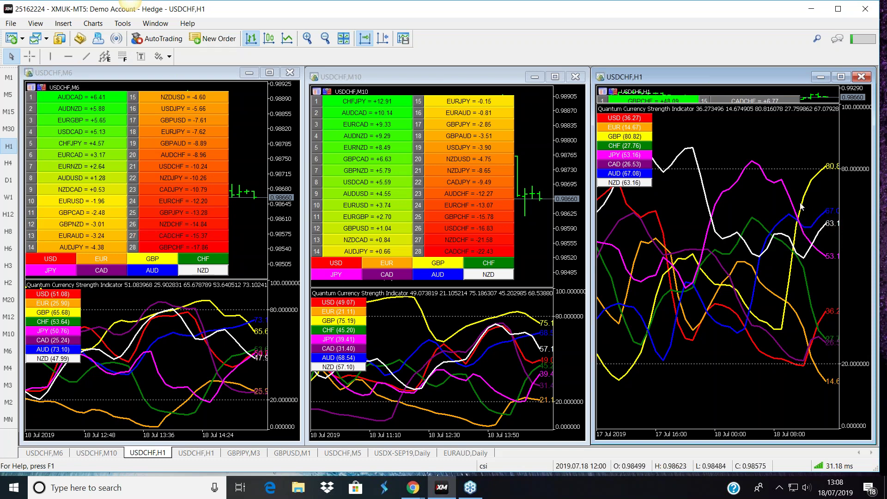
mouse_move(814, 182)
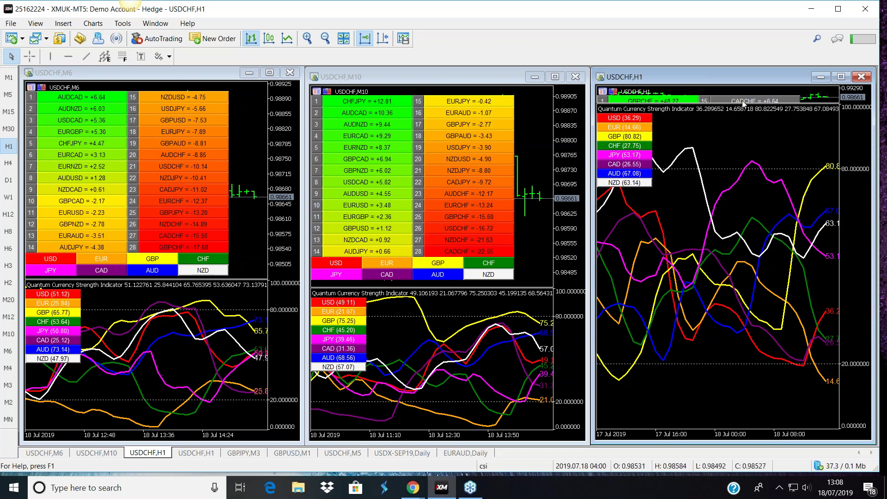
Extend the USDCHF H1 currency strength pane to full height to read its lines, and shrink it back below the matrix
mouse_move(743, 104)
mouse_down()
mouse_move(757, 285)
mouse_move(750, 98)
mouse_up()
mouse_move(821, 177)
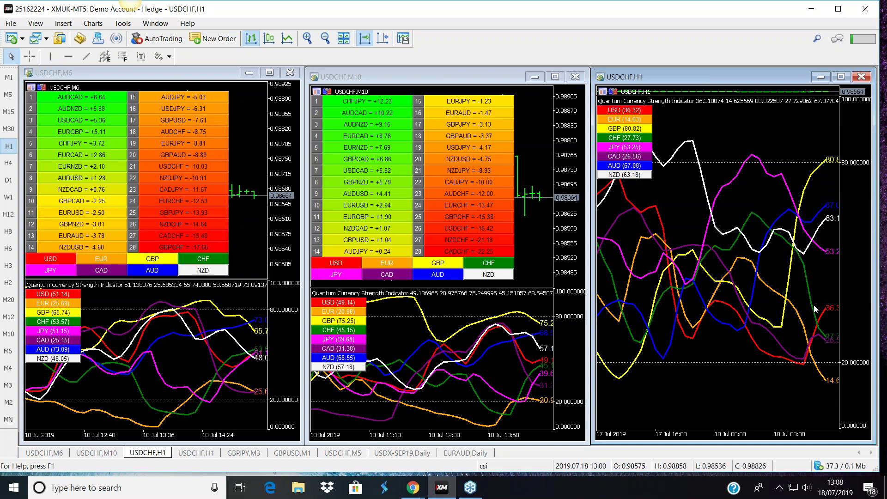
mouse_move(819, 325)
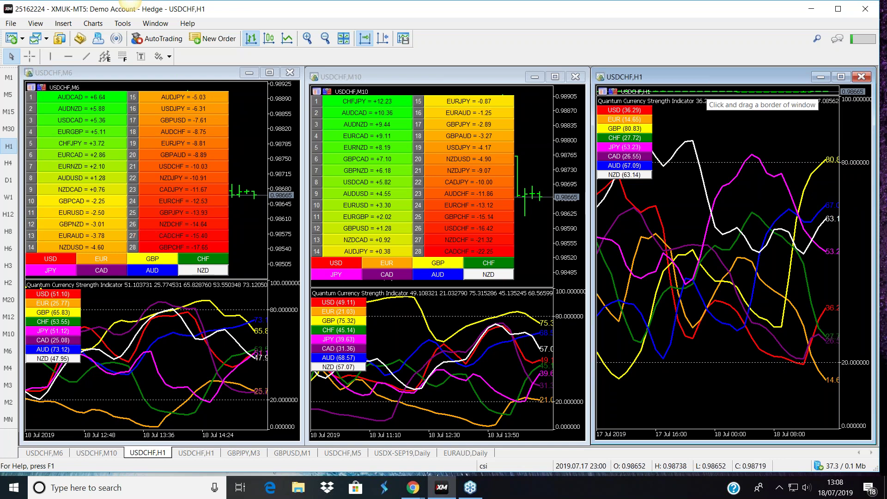
drag(716, 90, 717, 284)
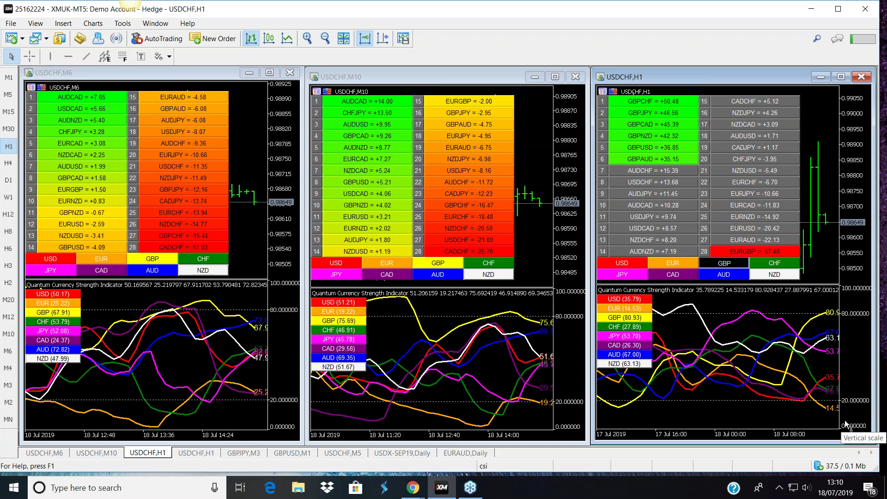
Highlight only the CHF pairs in the USDCHF M6 currency matrix, and clear that filter to colour all pairs again
click(491, 264)
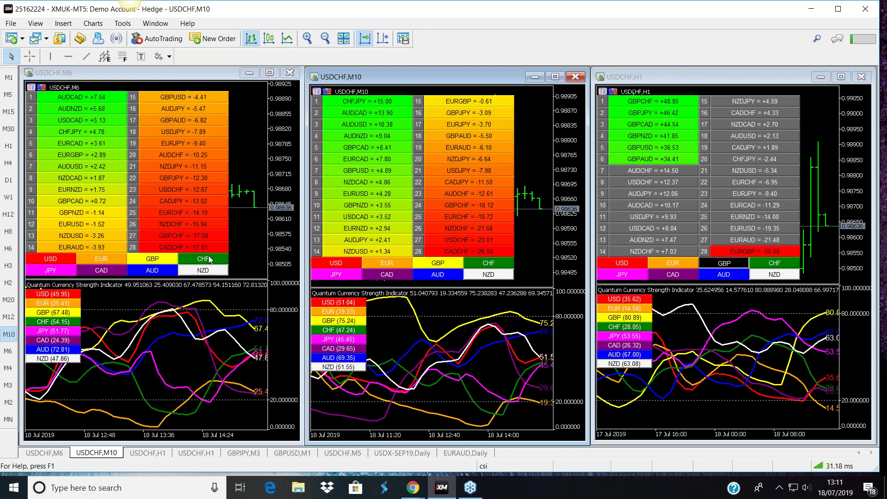
click(208, 259)
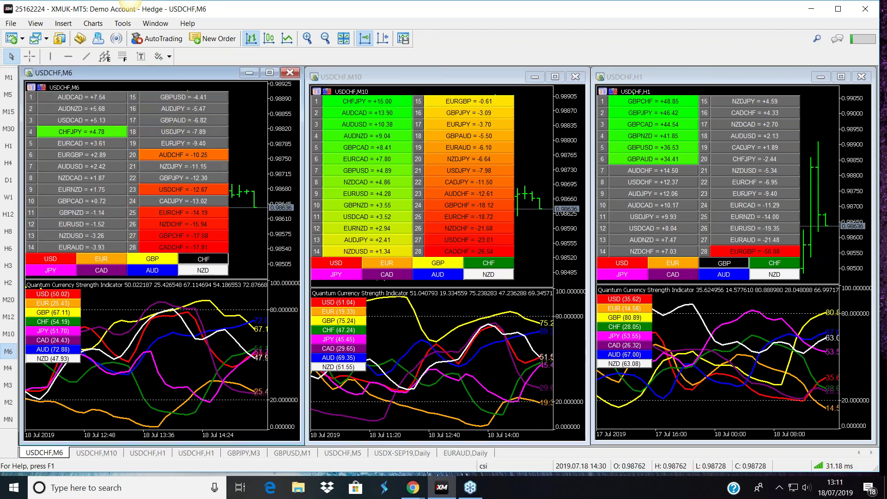
click(204, 259)
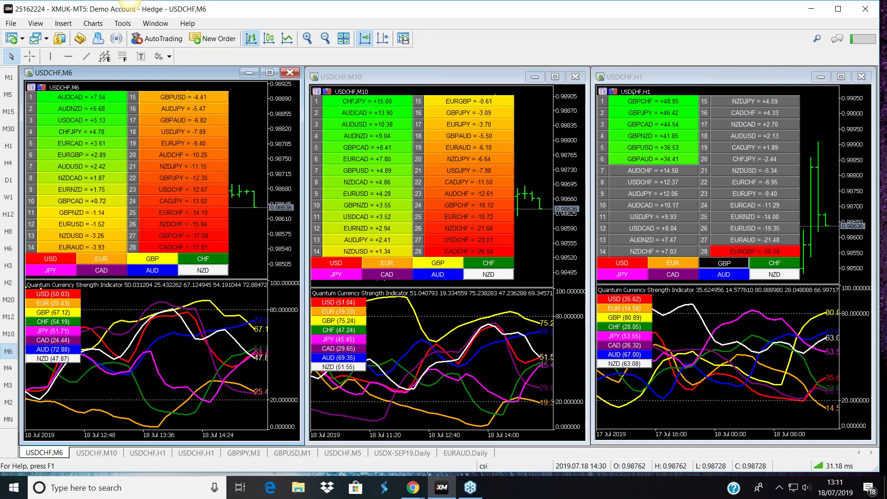
click(98, 272)
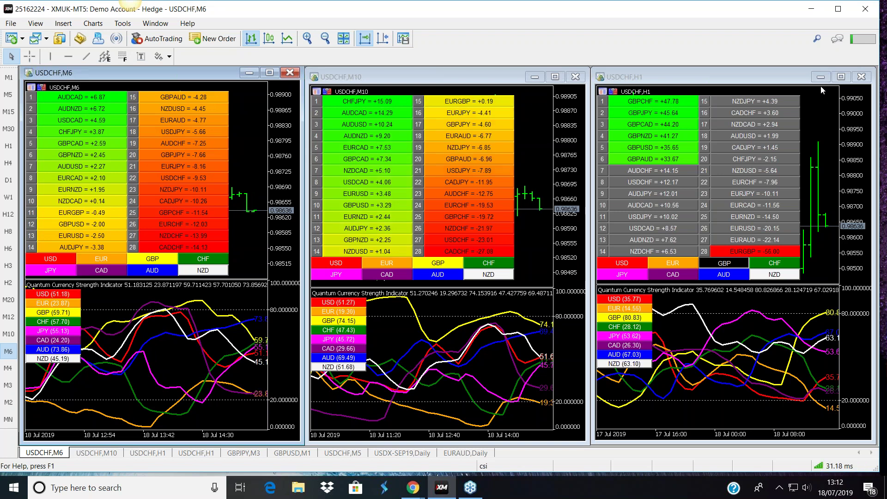
click(879, 84)
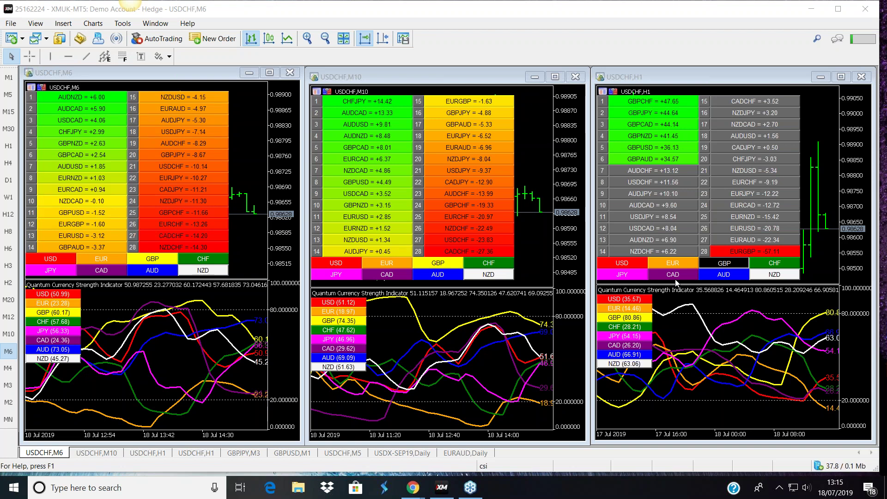
Change the USDCHF H1 chart to the M30 timeframe and enlarge its currency strength pane to almost the full chart height
click(680, 330)
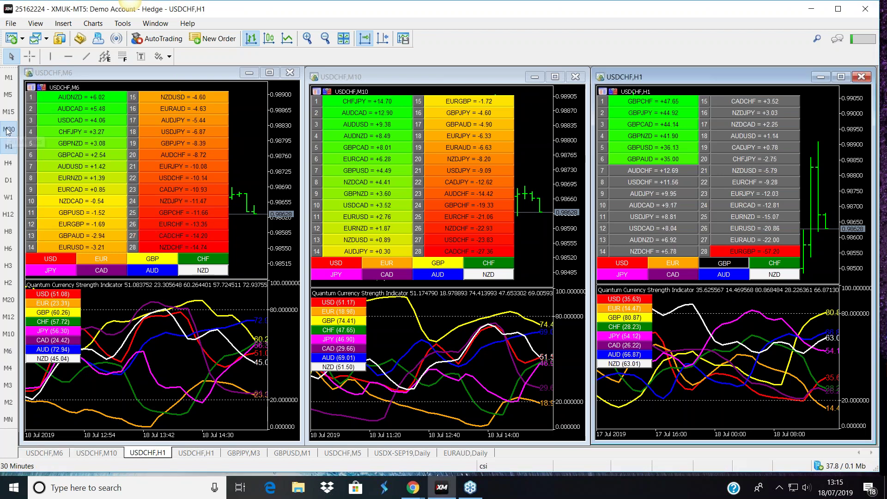
click(9, 129)
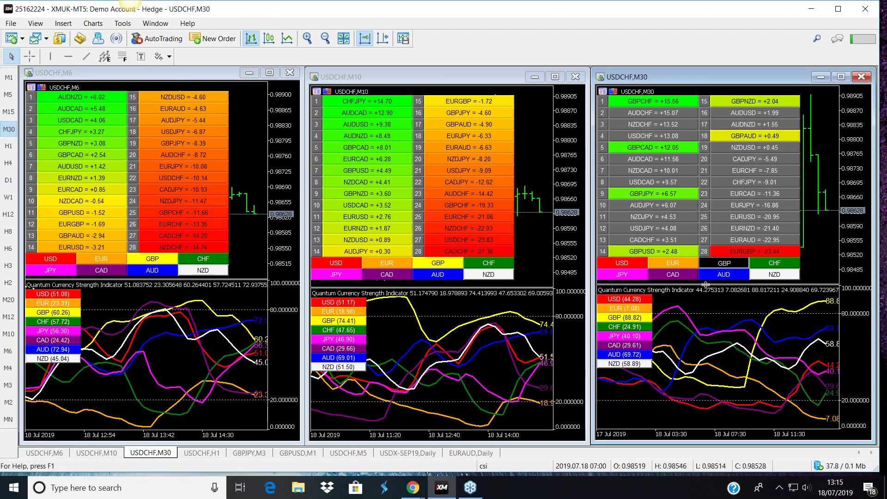
drag(706, 284, 706, 88)
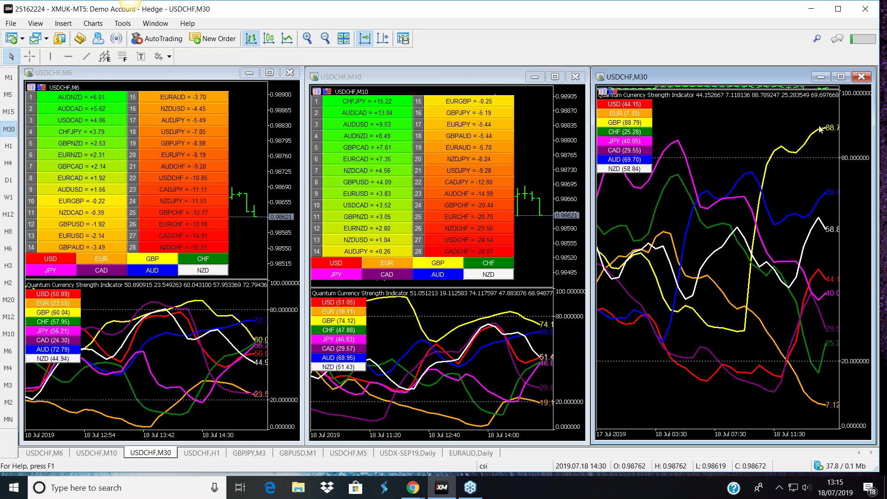
mouse_move(835, 127)
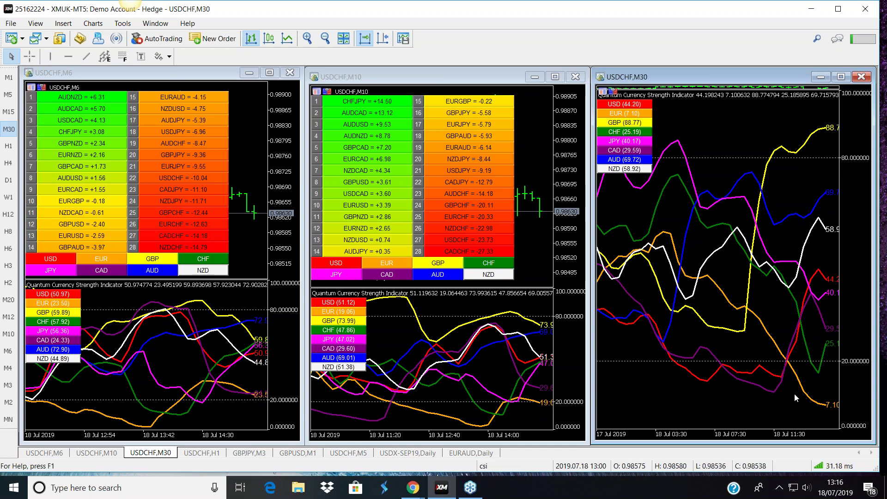
Open the eurgbp profile and apply the Forex3frama template to the maximized EURGBP M20 chart, returning to the tiled layout
click(518, 463)
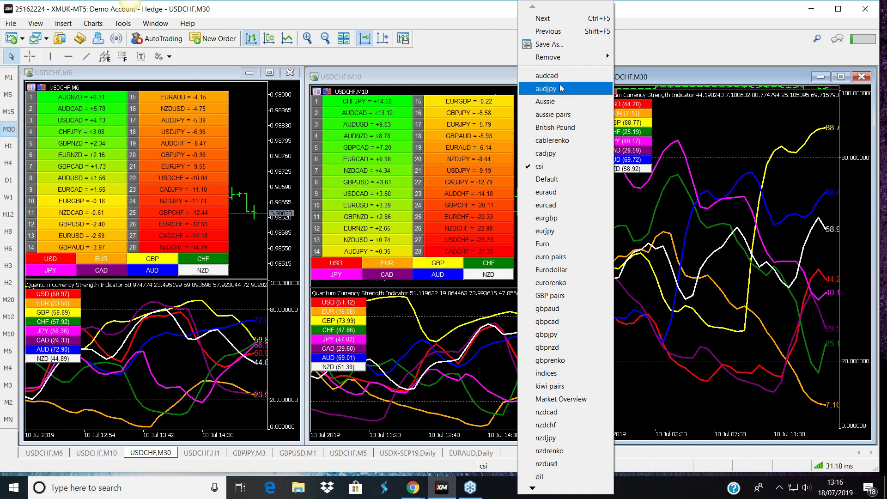
click(543, 219)
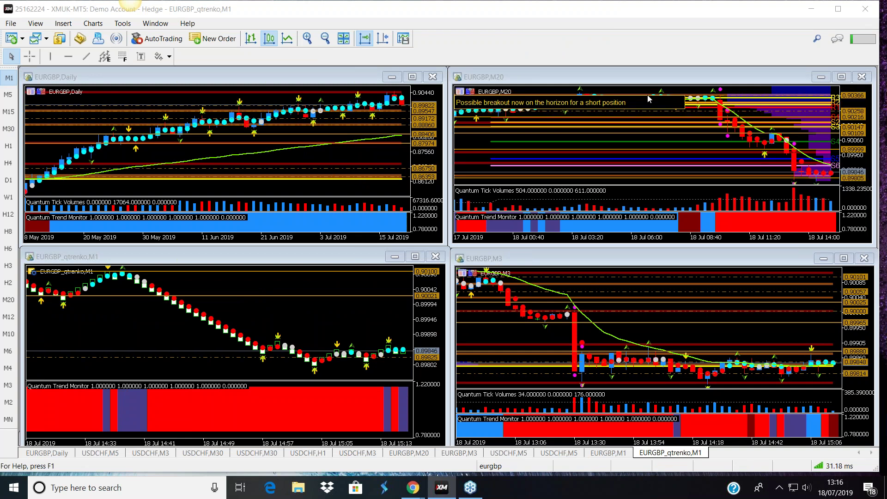
click(842, 77)
right_click(555, 183)
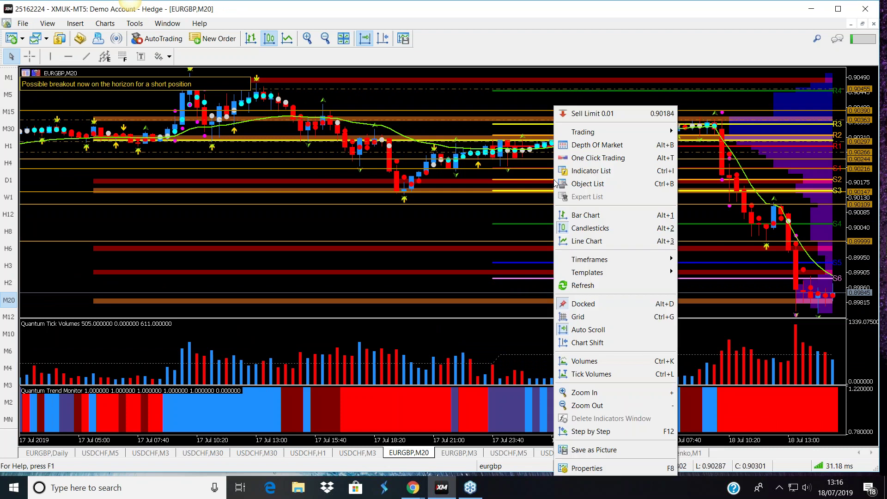
mouse_move(589, 273)
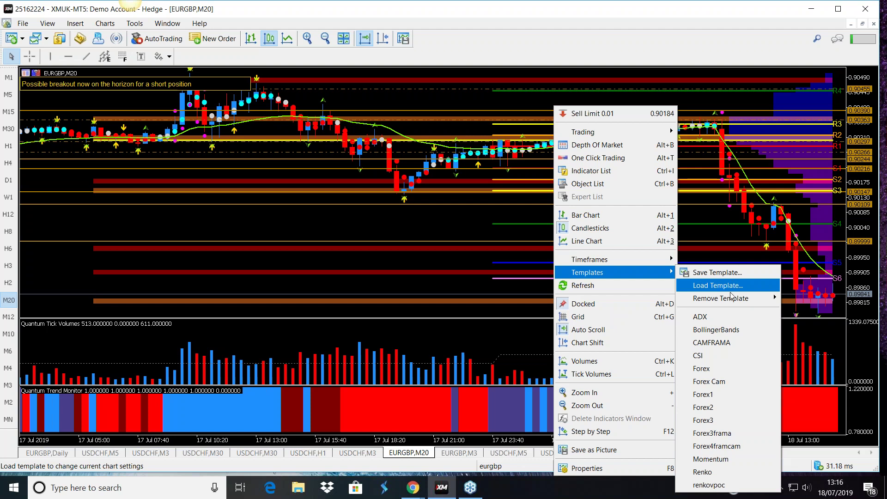
click(724, 434)
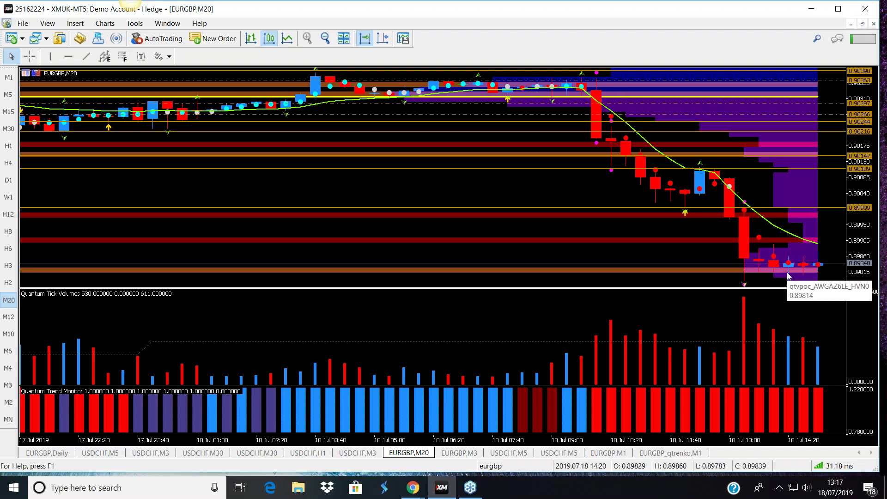
click(862, 25)
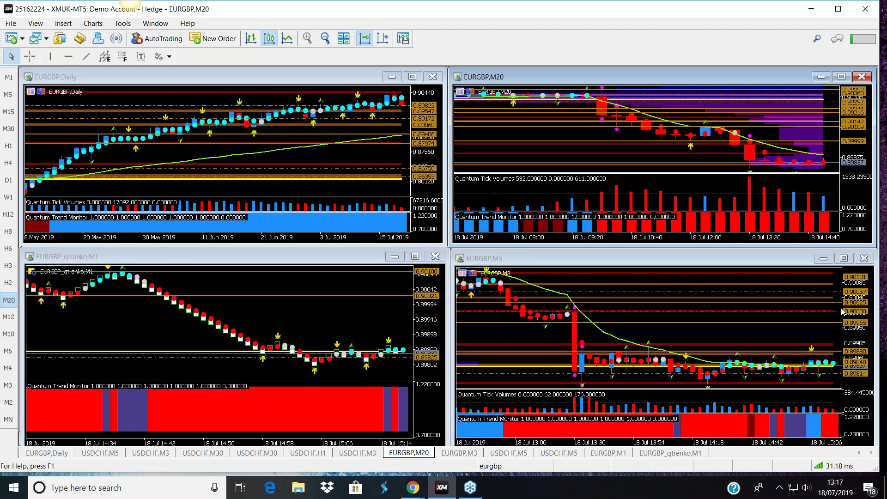
Examine the EURGBP M3 chart and the EURGBP_qtrenko M1 chart at full size, restoring the tiled layout after each
click(844, 258)
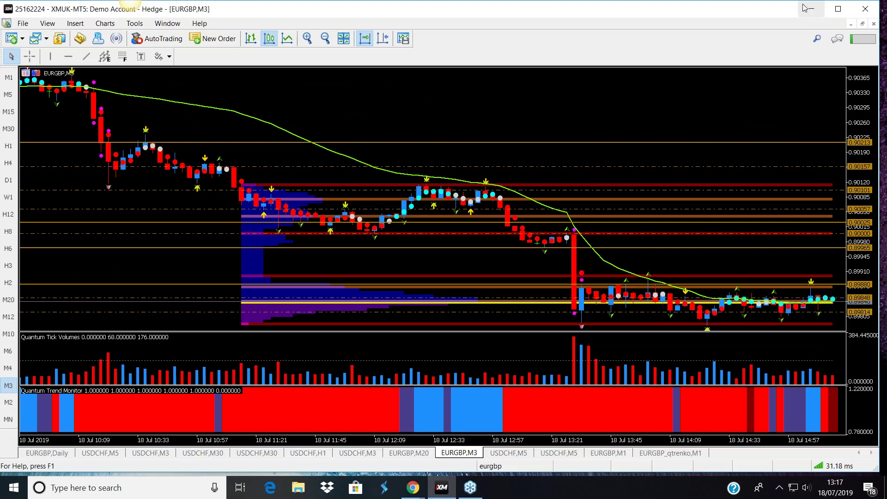
click(862, 24)
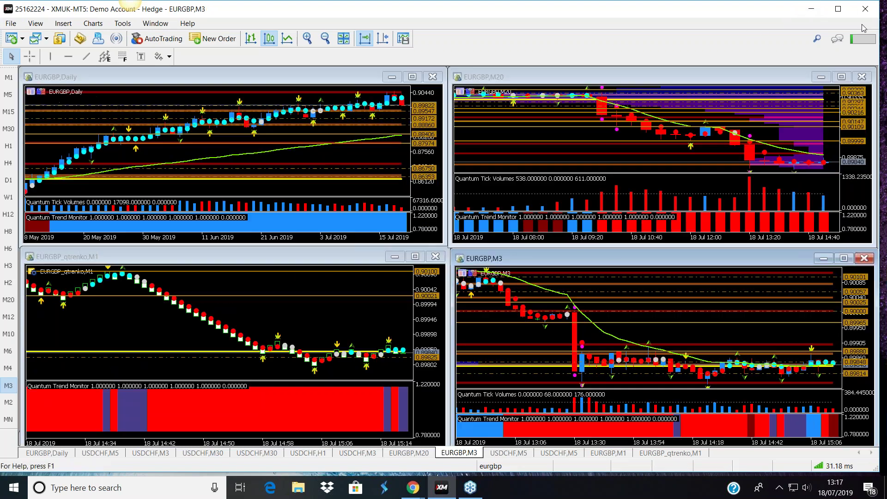
click(416, 258)
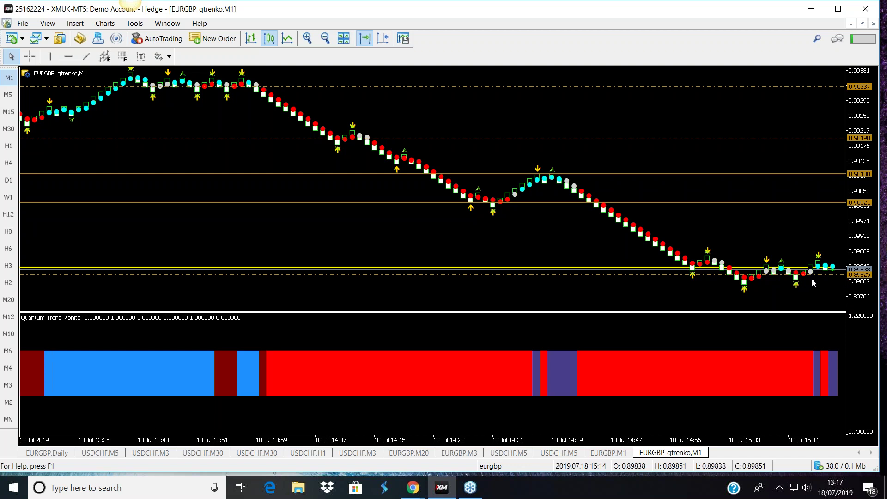
click(863, 28)
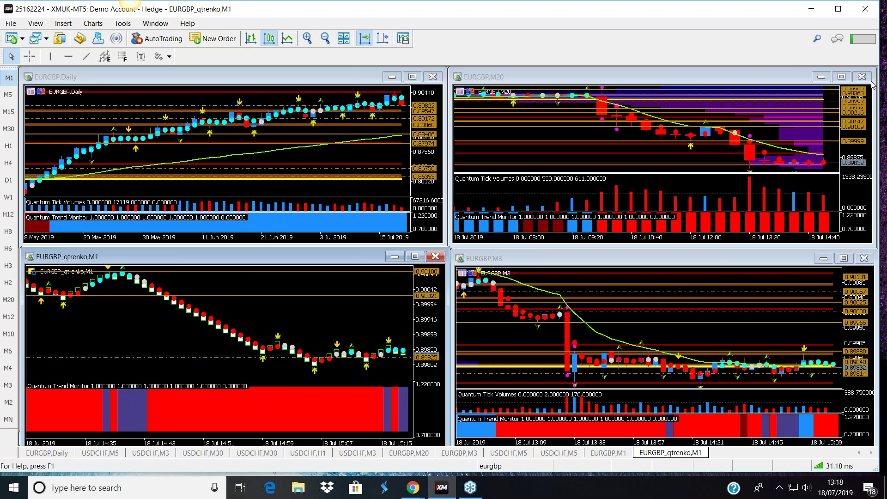
Switch to the GBPCHF charts in NinjaTrader and examine the 10 Minute and 15 Minute charts at full size, restoring each
click(880, 69)
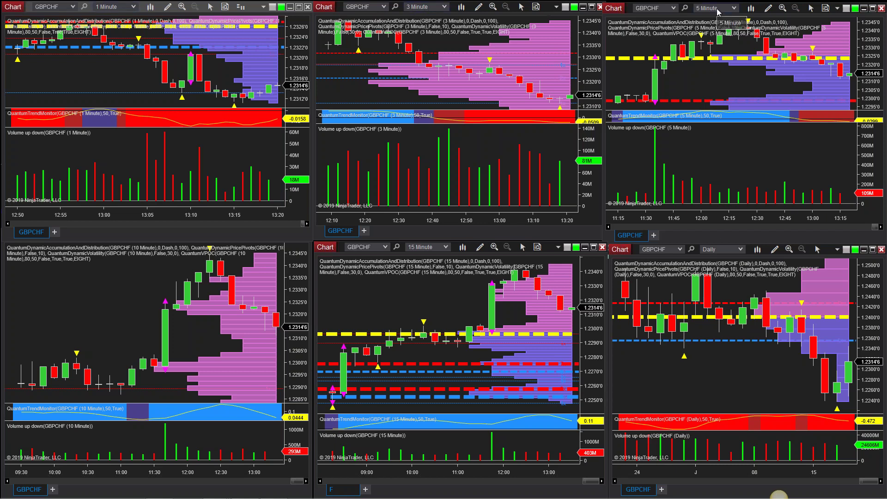
mouse_move(147, 272)
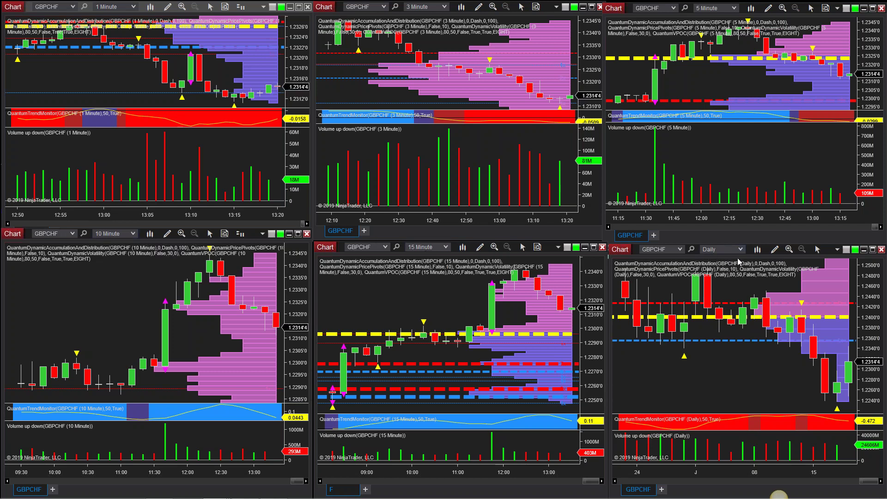
click(298, 233)
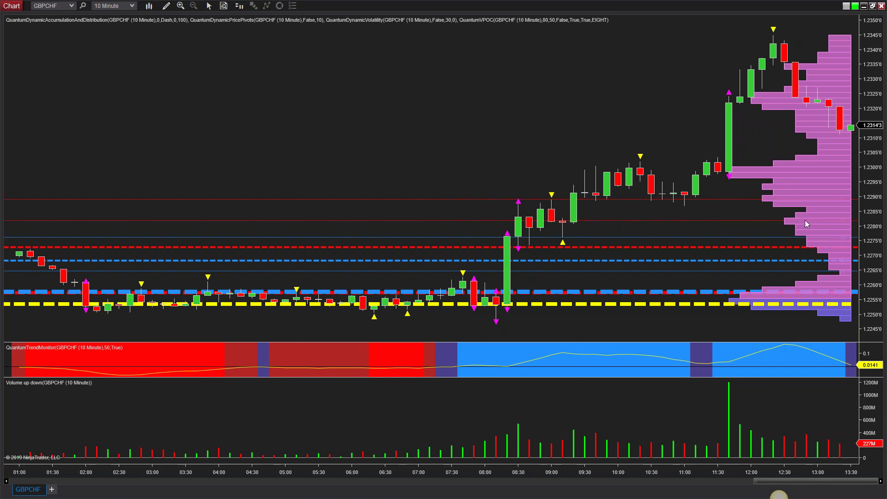
click(873, 6)
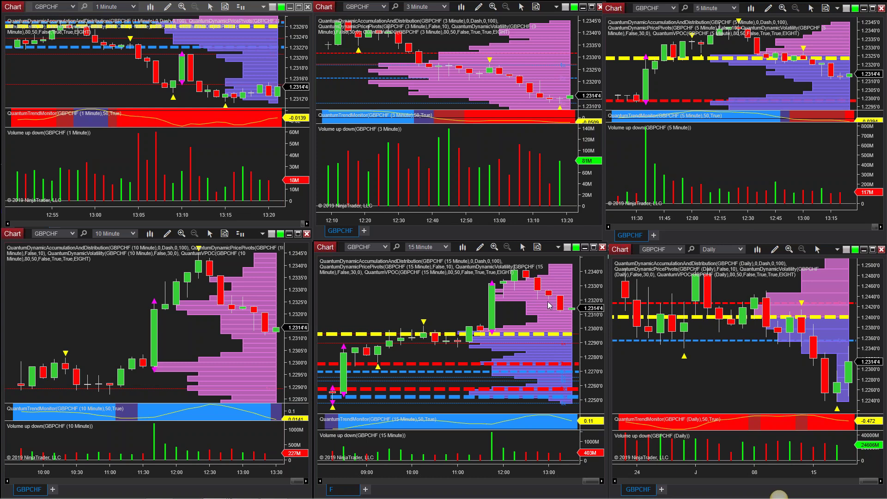
click(594, 248)
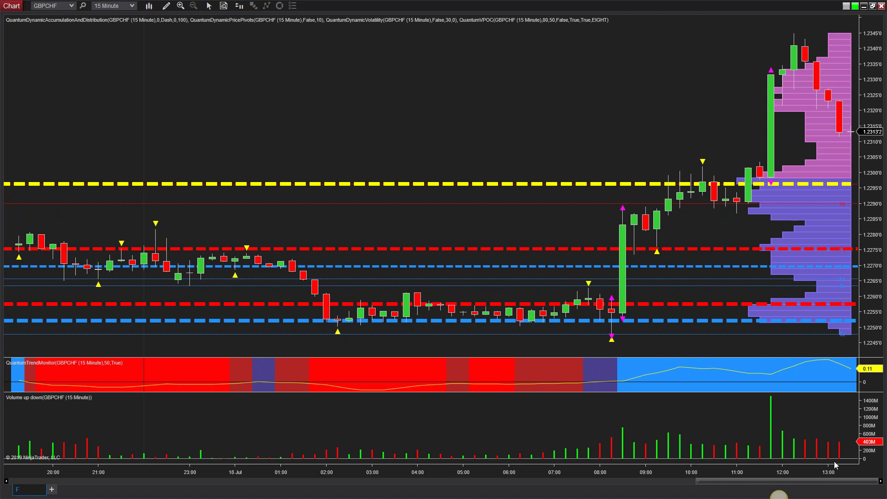
click(874, 6)
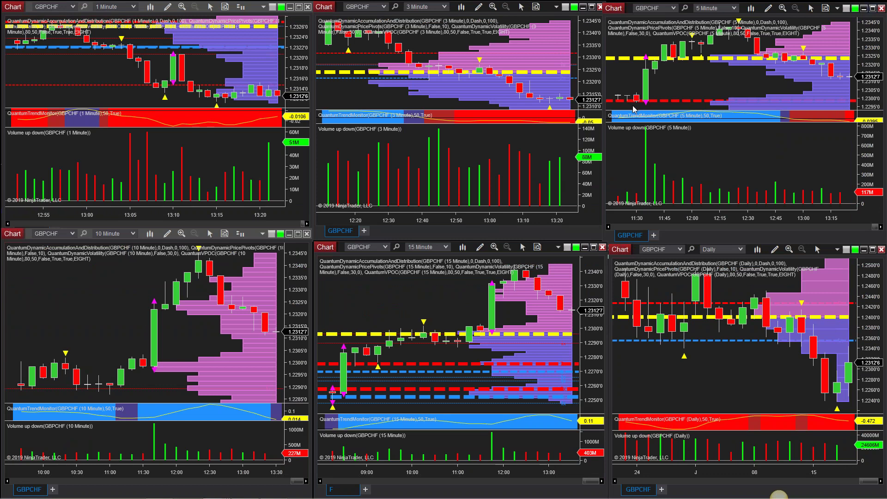
Examine the GBPCHF 1 Minute, 3 Minute and 5 Minute charts one at a time at full size, restoring each to the grid
click(298, 7)
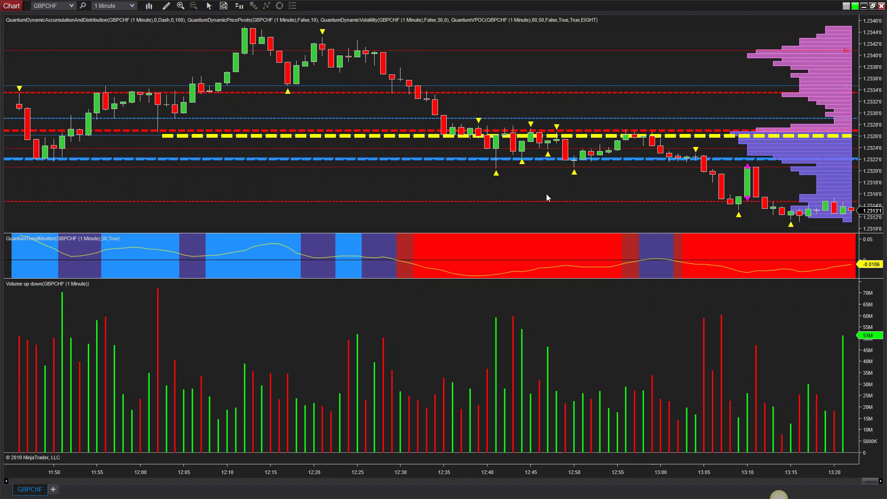
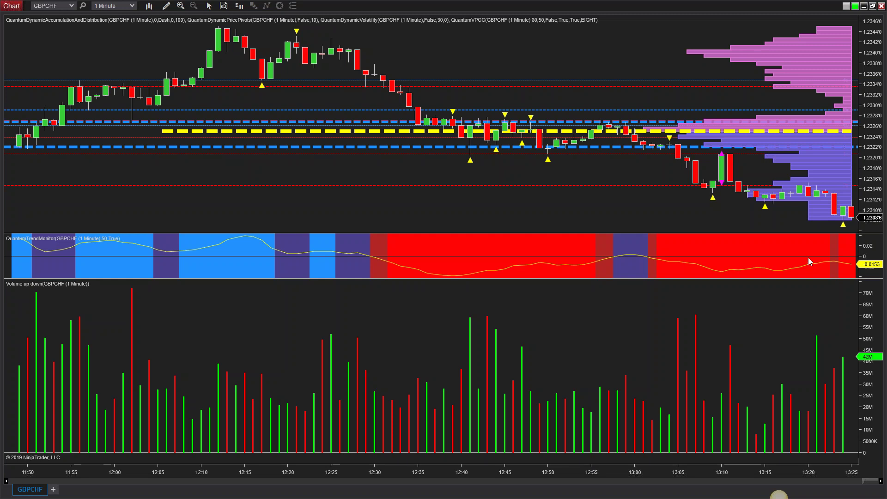
click(873, 6)
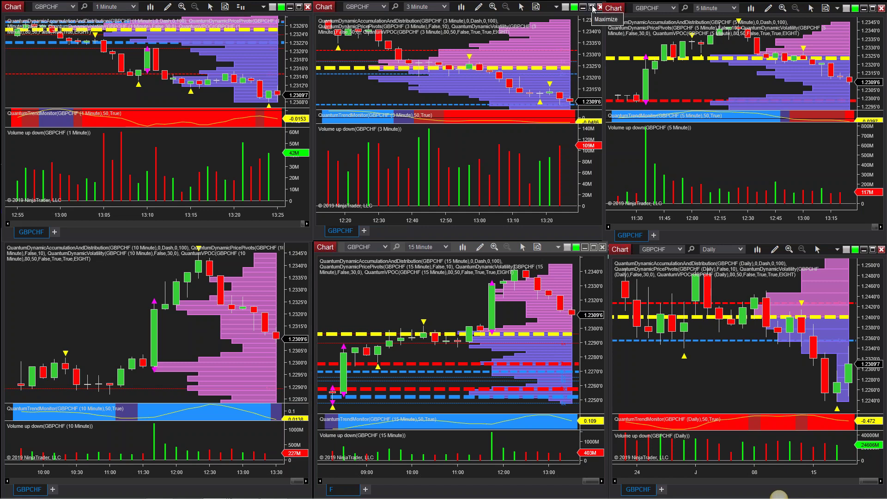
click(592, 7)
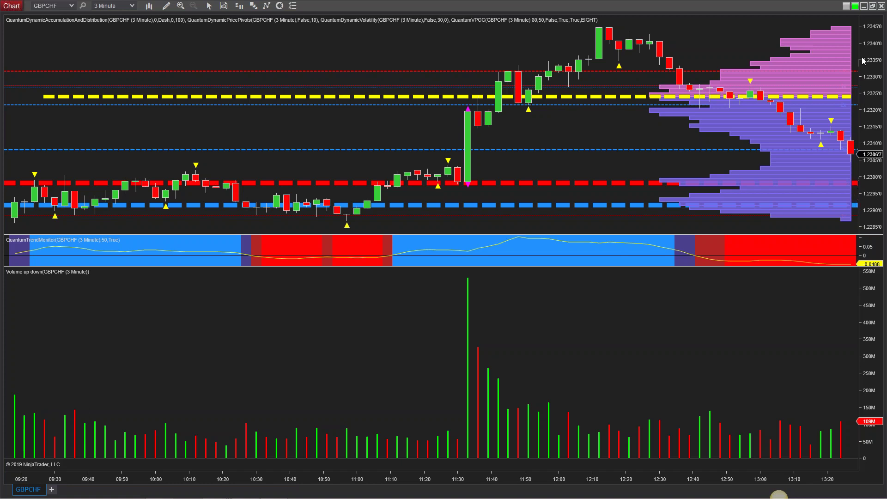
click(873, 6)
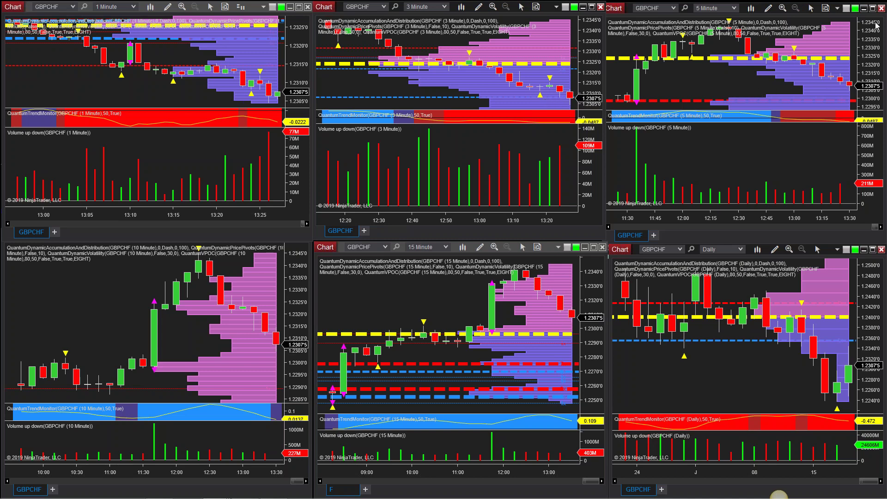
click(873, 9)
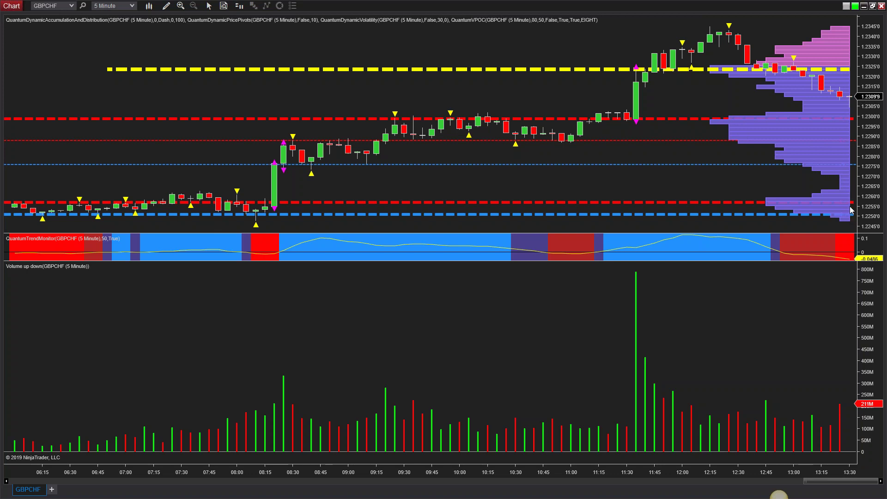
click(873, 6)
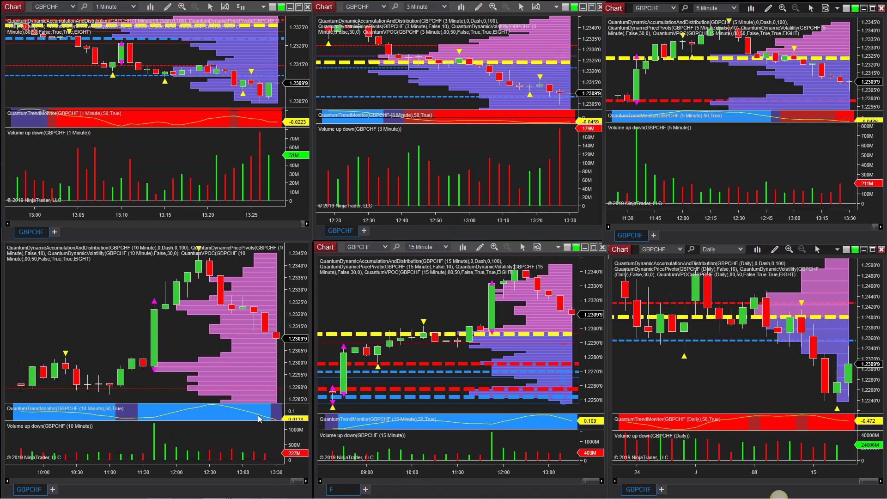
Enlarge the QuantumTrendMonitor pane in the GBPCHF 10 Minute, 3 Minute, 1 Minute and 5 Minute charts
drag(209, 403, 209, 382)
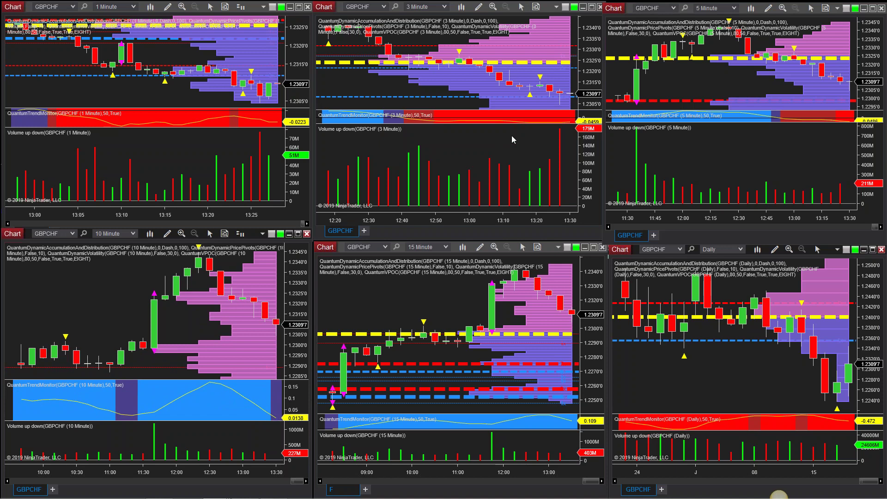
drag(545, 123, 543, 148)
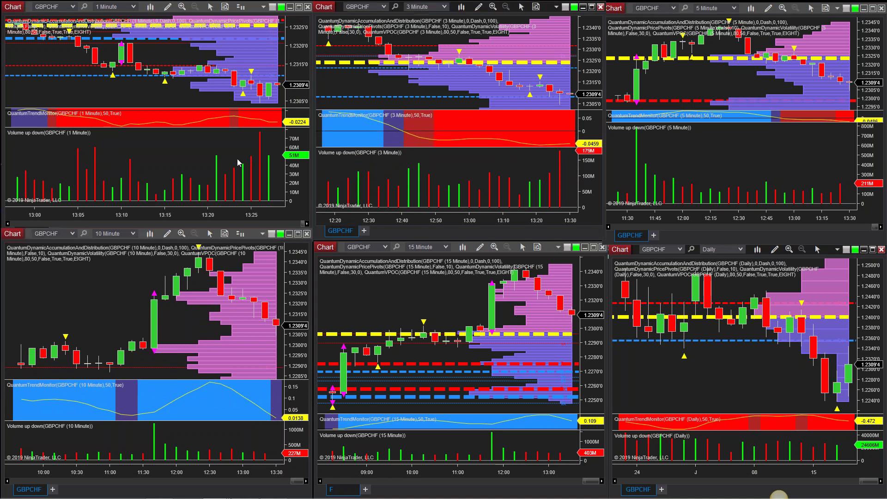
drag(212, 130, 211, 146)
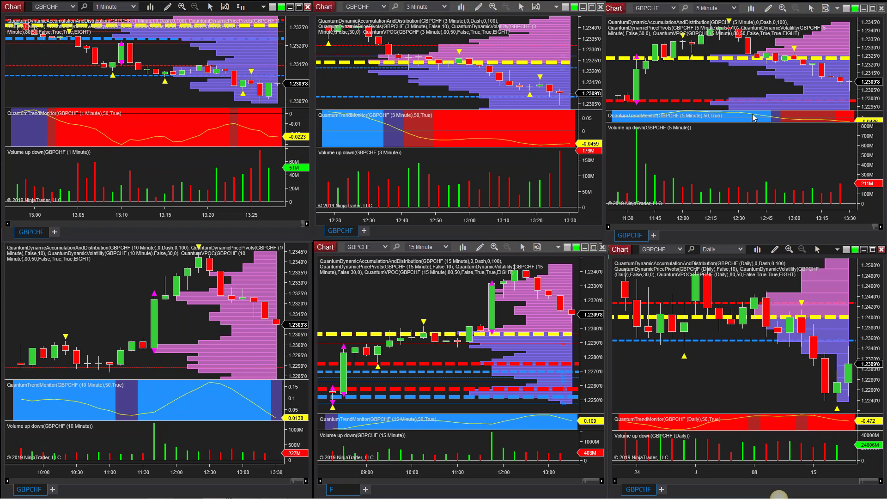
drag(772, 123, 768, 150)
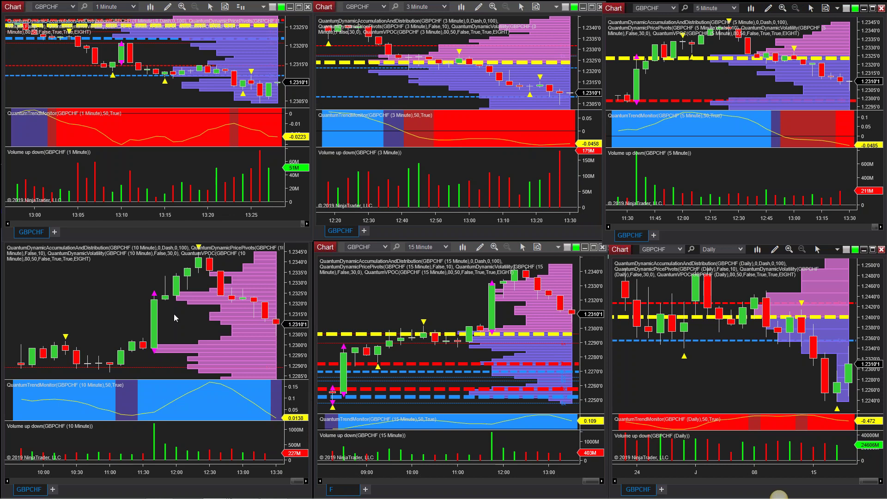
Examine the GBPCHF 15 Minute and Daily charts at full size, restoring each to the grid
click(526, 303)
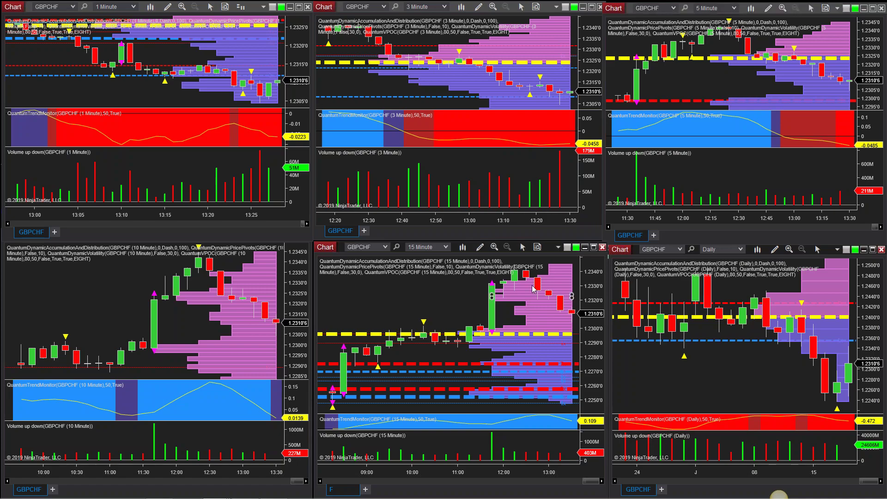
key(super+Up)
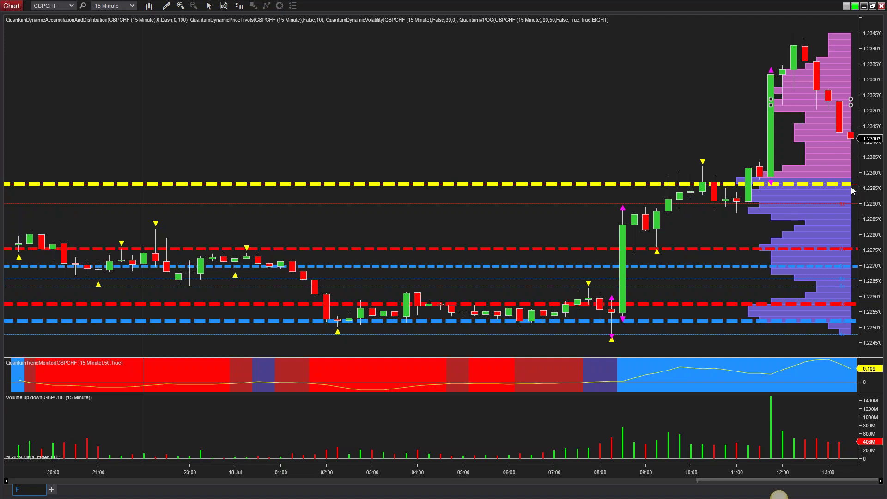
click(873, 6)
click(873, 250)
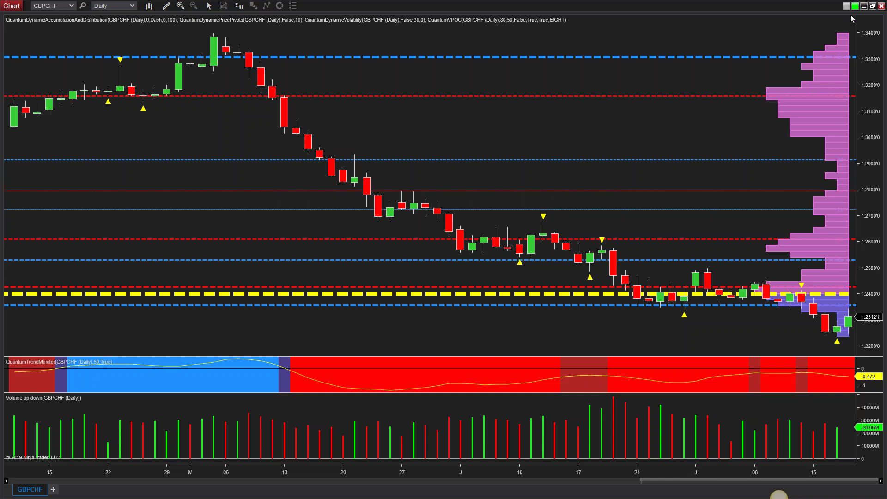
click(873, 5)
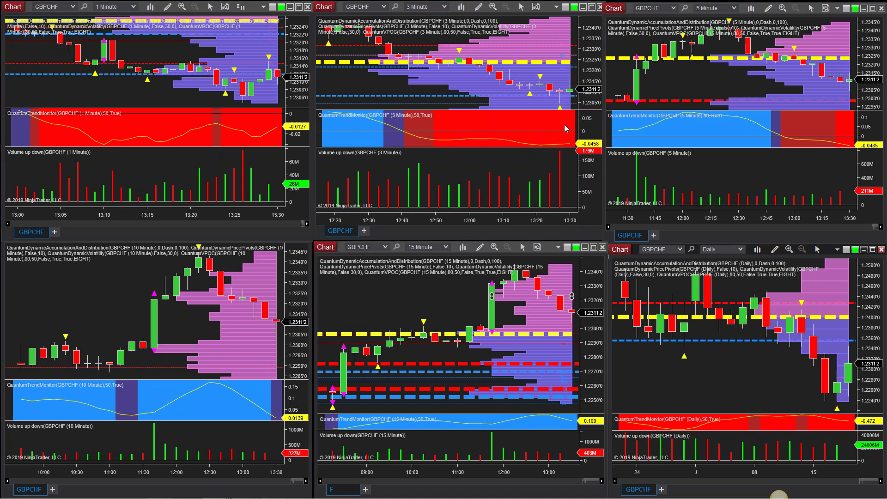
Examine the GBPCHF 3 Minute and 10 Minute charts at full size, returning to the grid after each
click(593, 8)
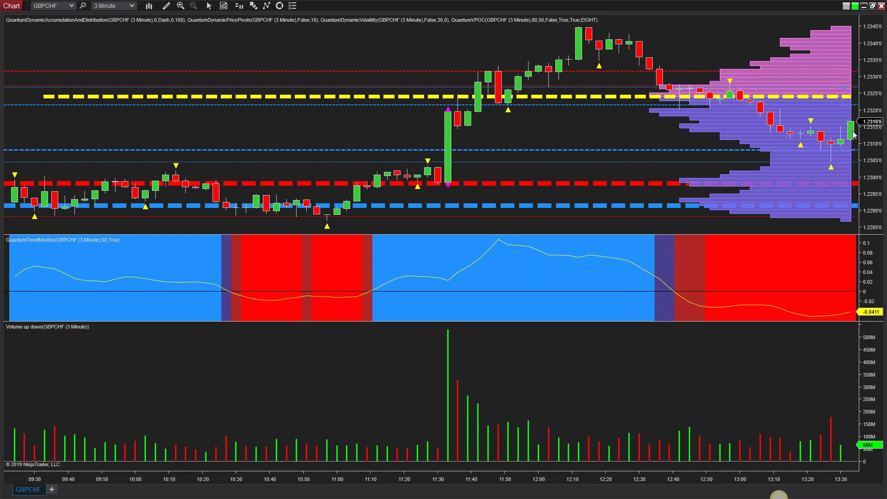
click(873, 6)
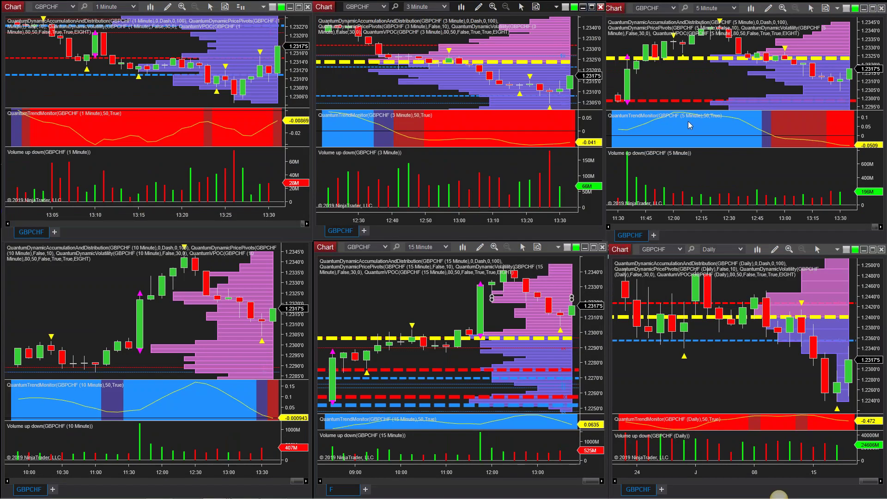
click(238, 274)
click(299, 235)
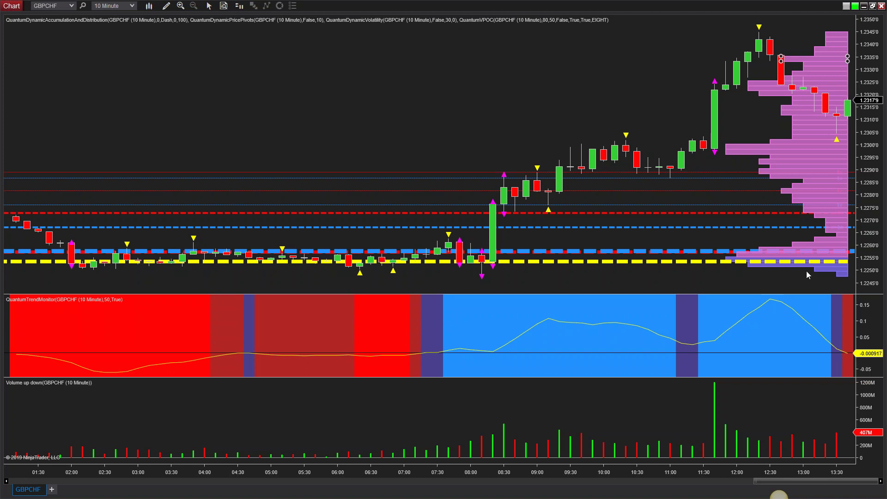
click(873, 6)
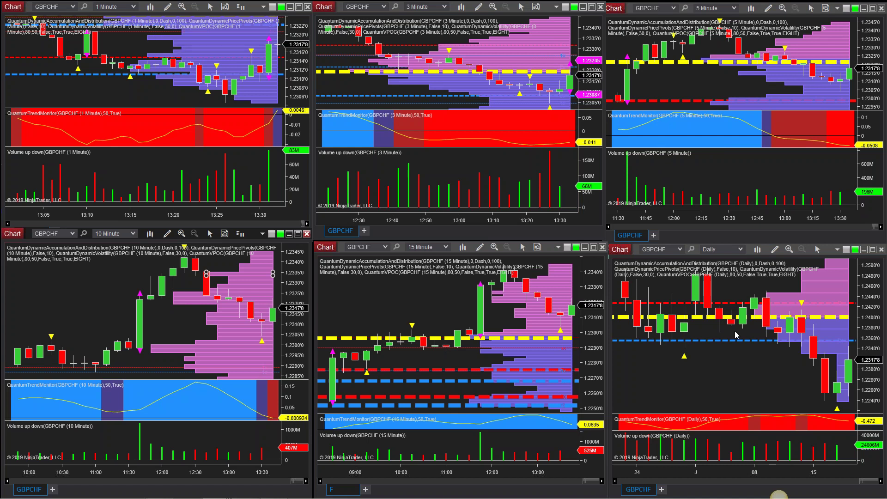
Bring up the NinjaTrader control center and open the CSICMCAHM workspace
mouse_move(656, 498)
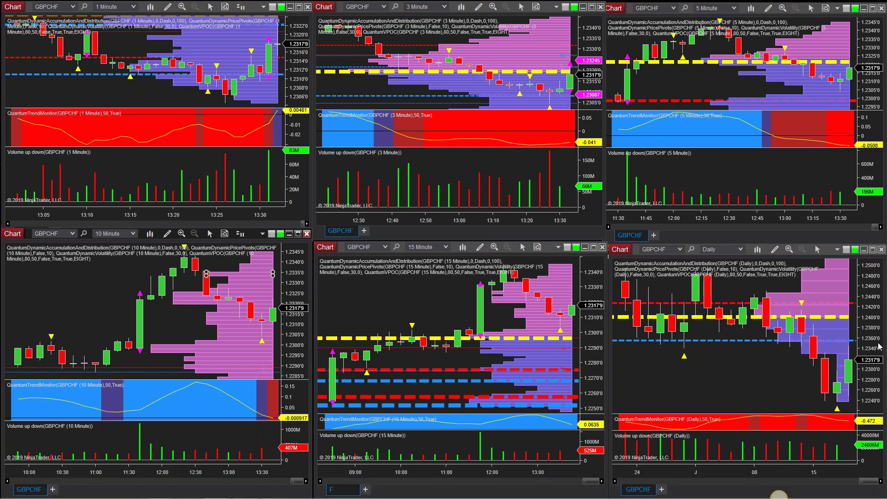
mouse_move(222, 490)
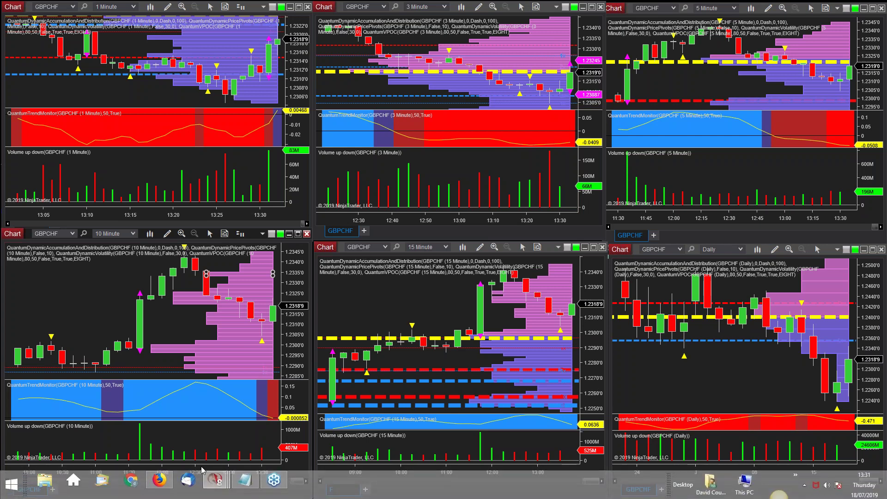
click(74, 452)
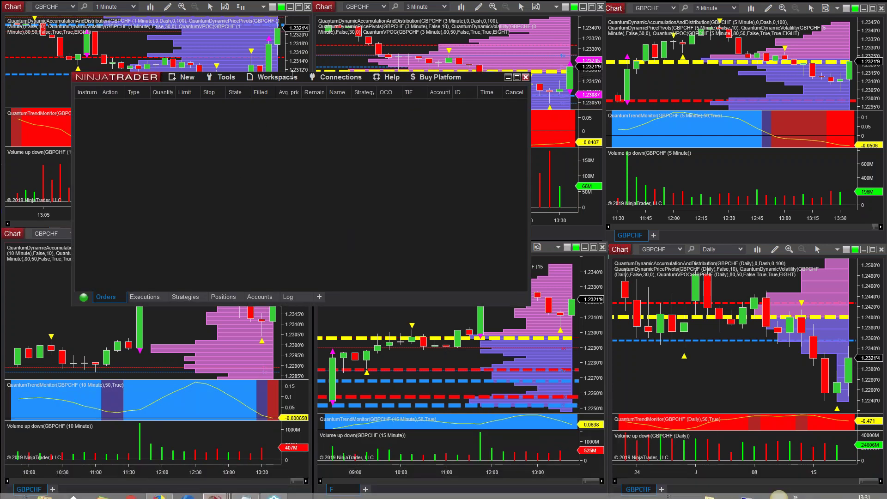
mouse_move(279, 80)
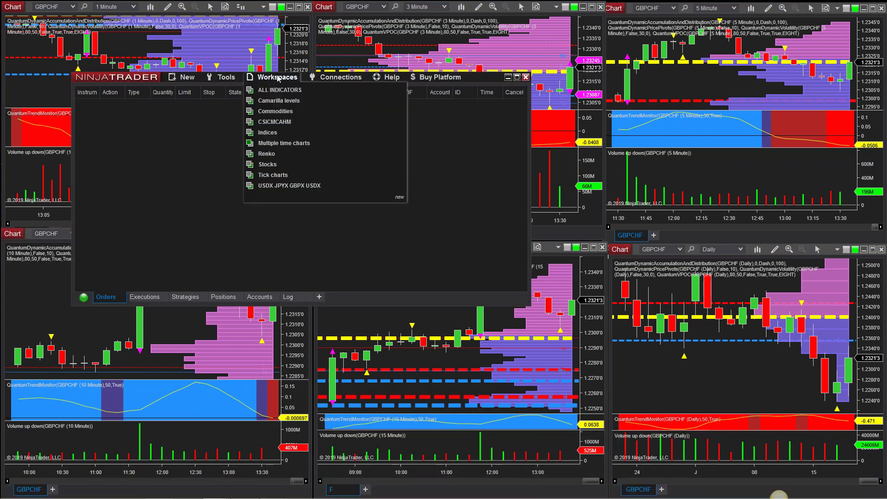
click(270, 123)
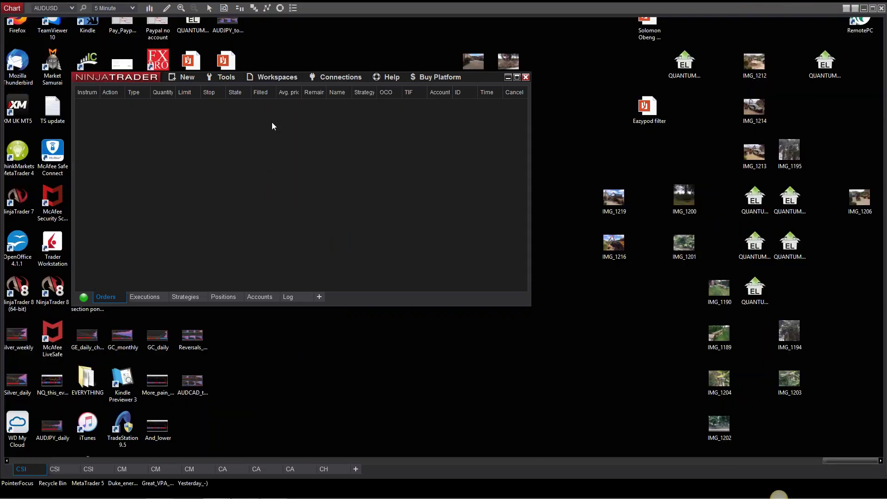
Examine the QuantumCSI currency strength charts on the 5 Minute, 10 Minute and 15 Minute timeframes
click(58, 470)
click(33, 470)
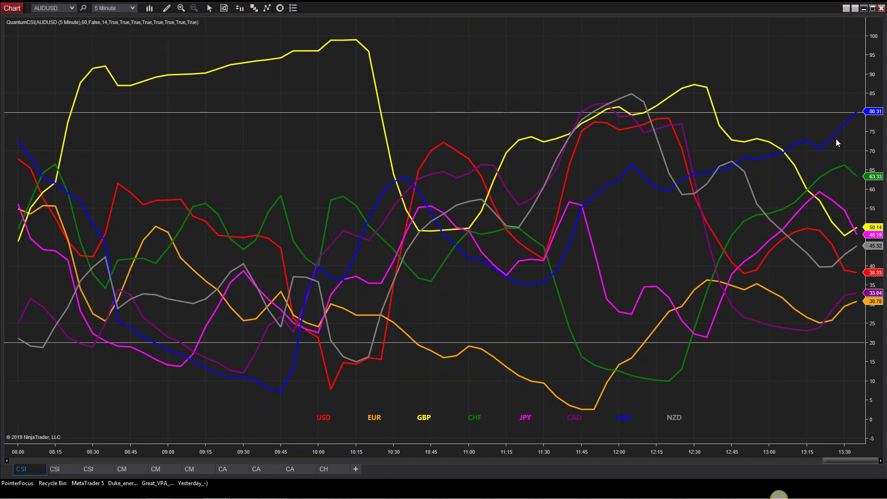
click(63, 469)
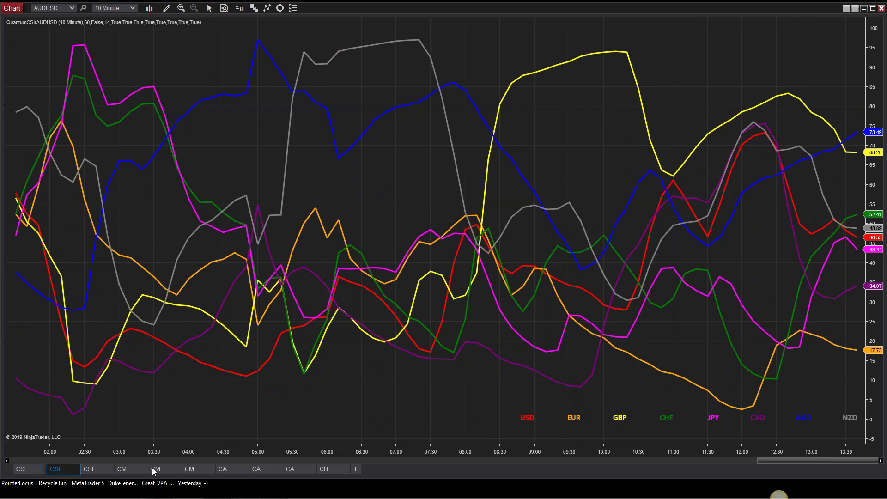
click(96, 470)
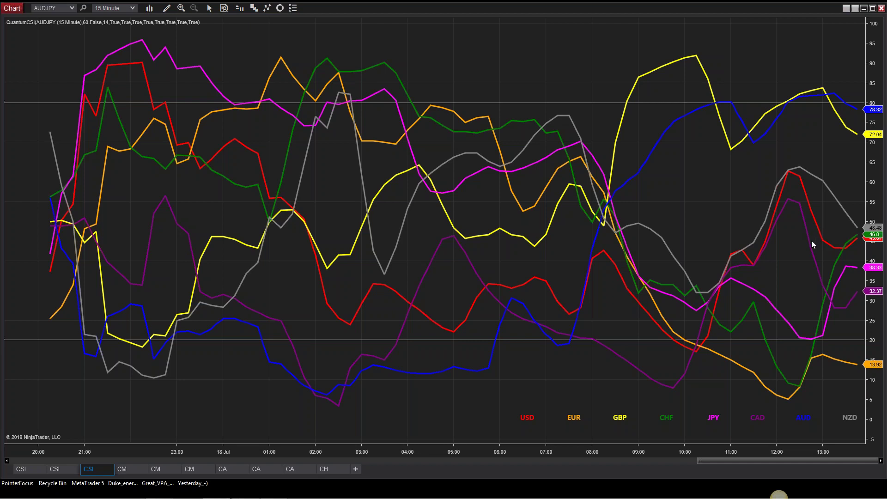
mouse_move(183, 497)
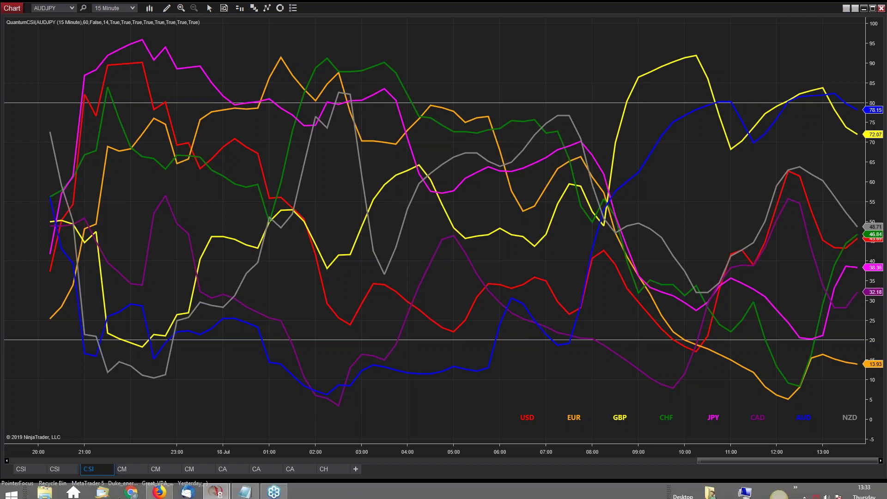
Compare the 5 Minute and 10 Minute CA currency array charts and open the third CA chart
click(224, 469)
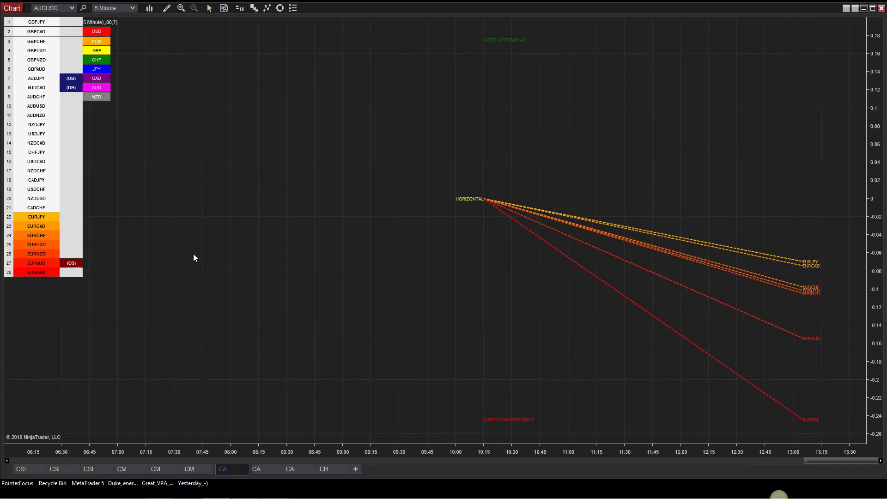
click(260, 471)
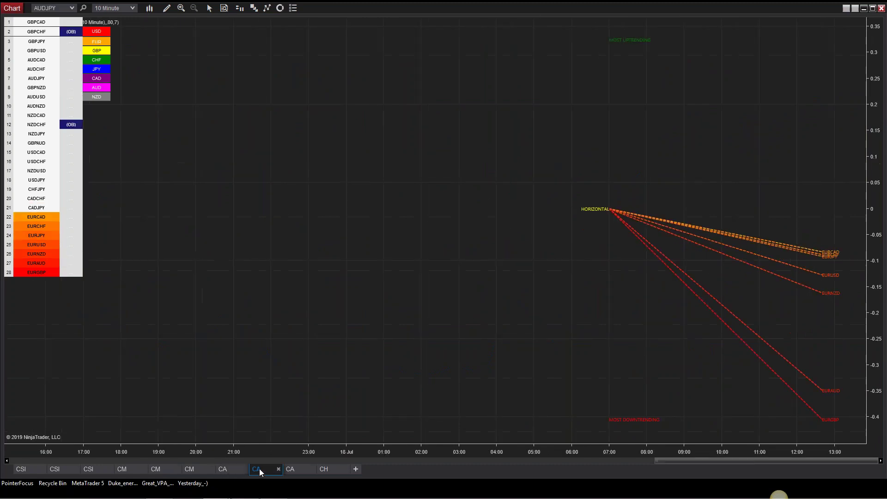
click(228, 469)
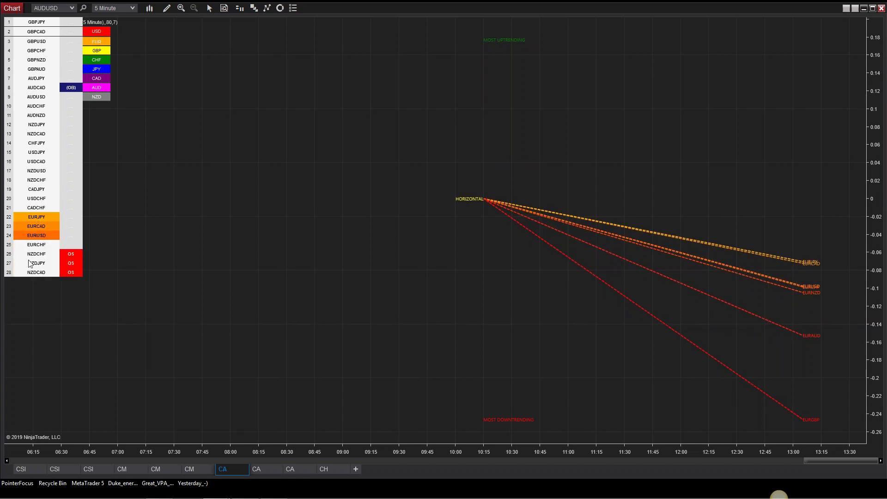
click(267, 467)
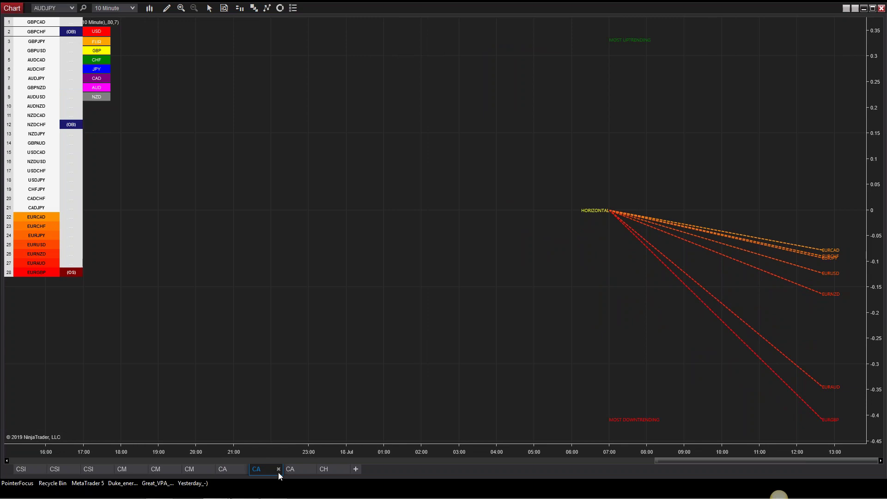
click(298, 469)
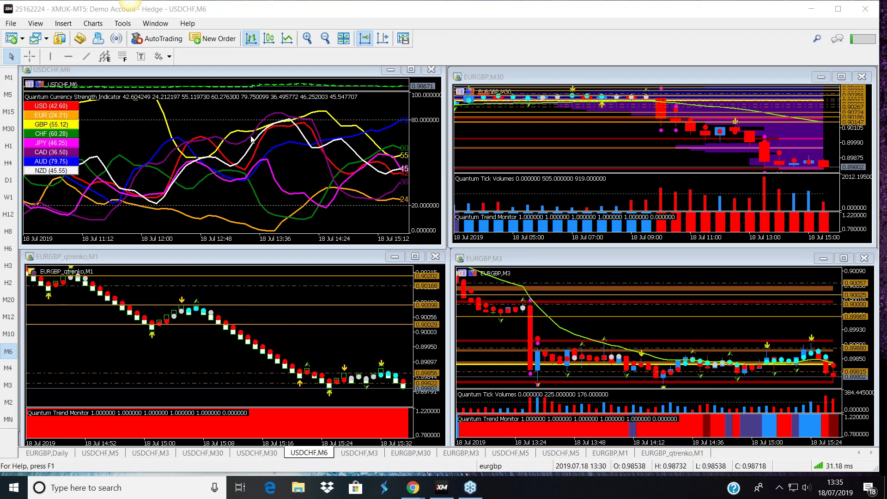
In MetaTrader 5, set the USDCHF currency strength chart to the M30 timeframe and maximize it
mouse_move(247, 75)
mouse_down()
mouse_move(258, 177)
mouse_move(250, 69)
mouse_up()
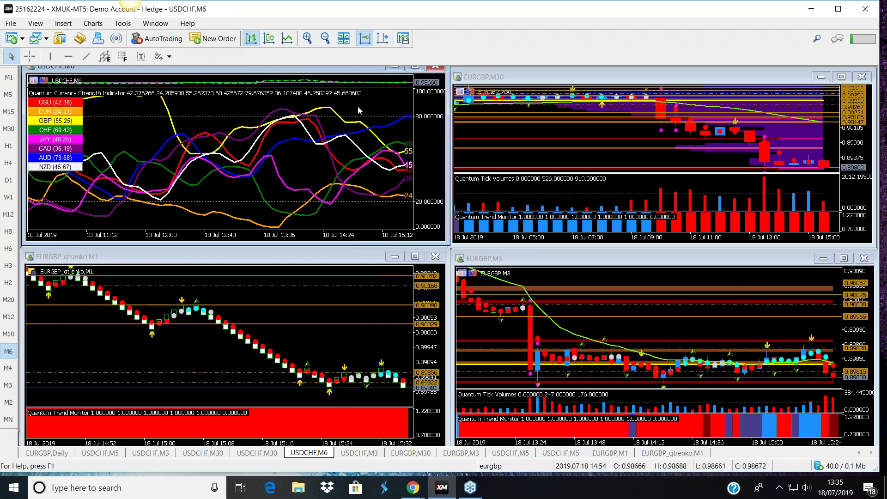
scroll(29, 133, up, 1)
click(8, 128)
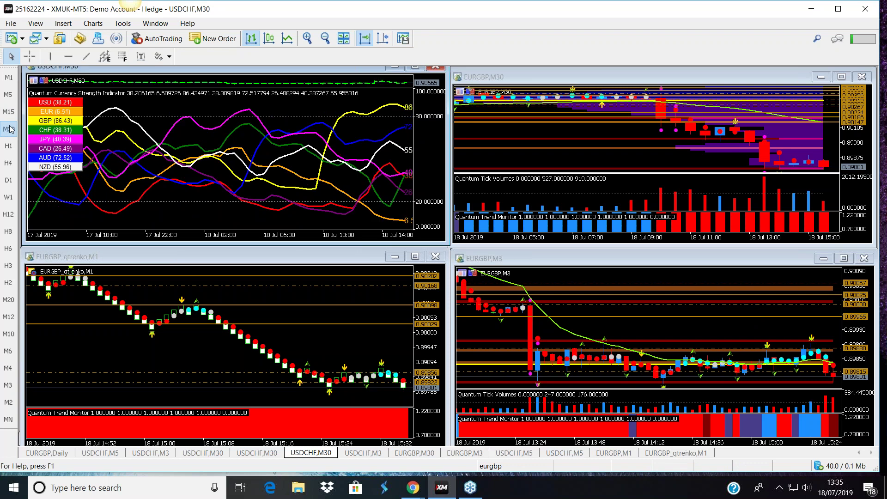
double_click(354, 69)
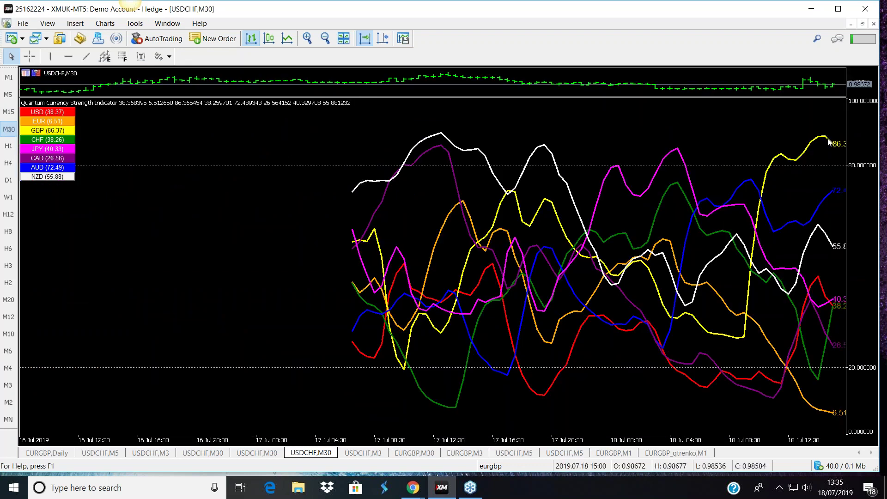
Examine the currency strength lines on H1, return the USDCHF chart to M30 and restore the tiled layout
click(8, 147)
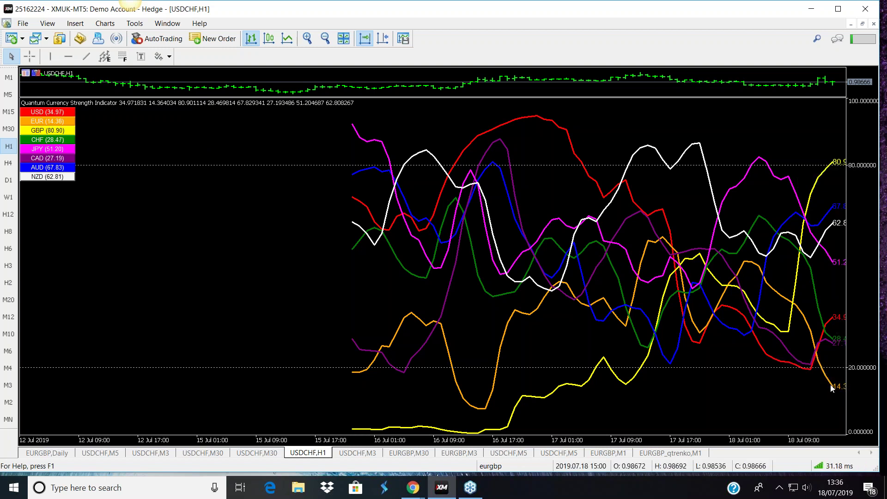
mouse_move(832, 388)
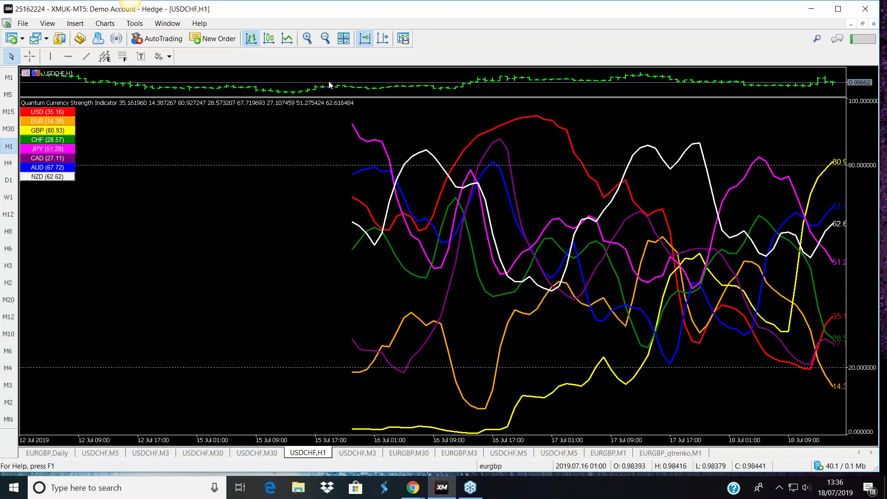
click(8, 130)
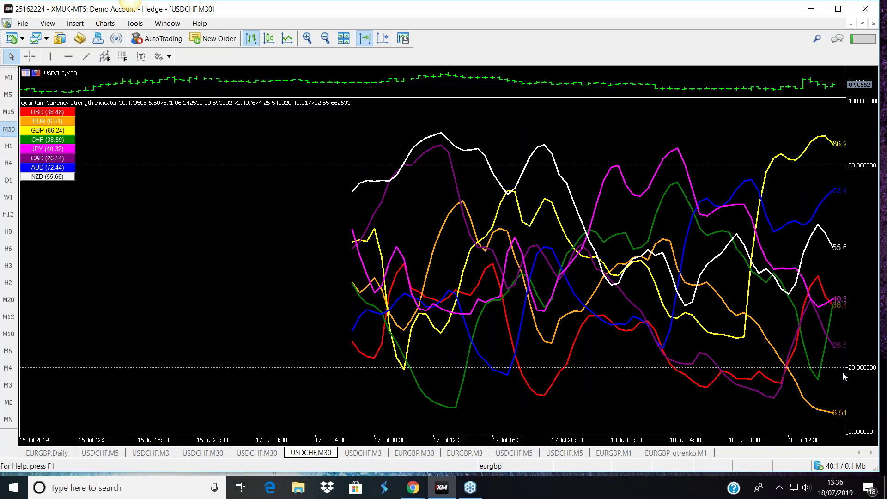
click(865, 24)
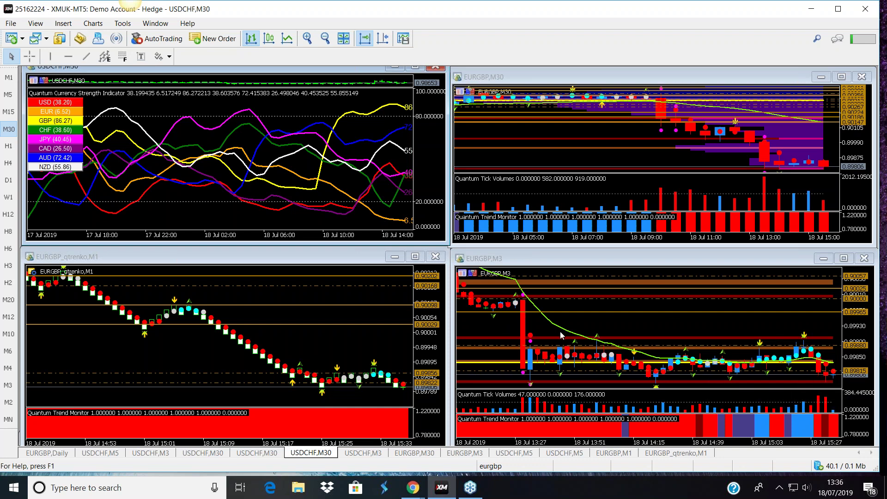
Examine the EURGBP_qtrenko M1 chart at full size and bring up the EURGBP M1 chart with the Renko indicator
click(415, 258)
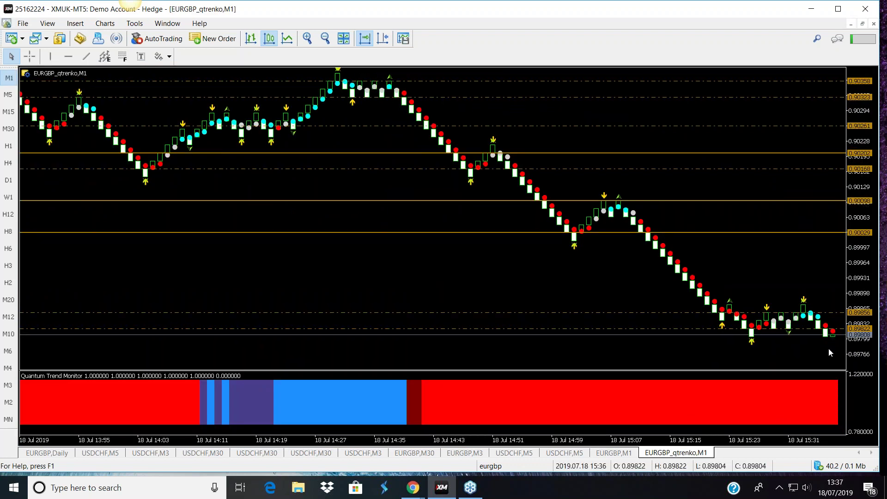
click(603, 456)
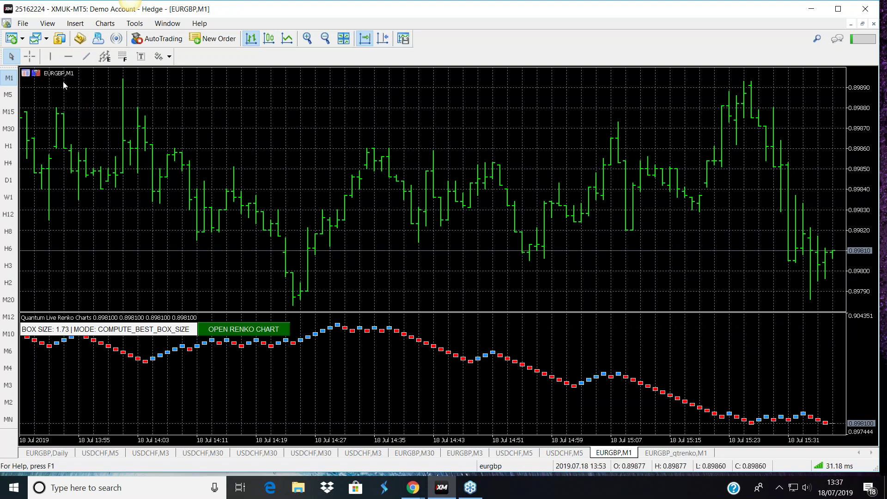
In the QuantumLiveRenkoCharts indicator's inputs on the EURGBP M1 chart, review the Mode options and choose ATR Computed Best Box Size
right_click(291, 138)
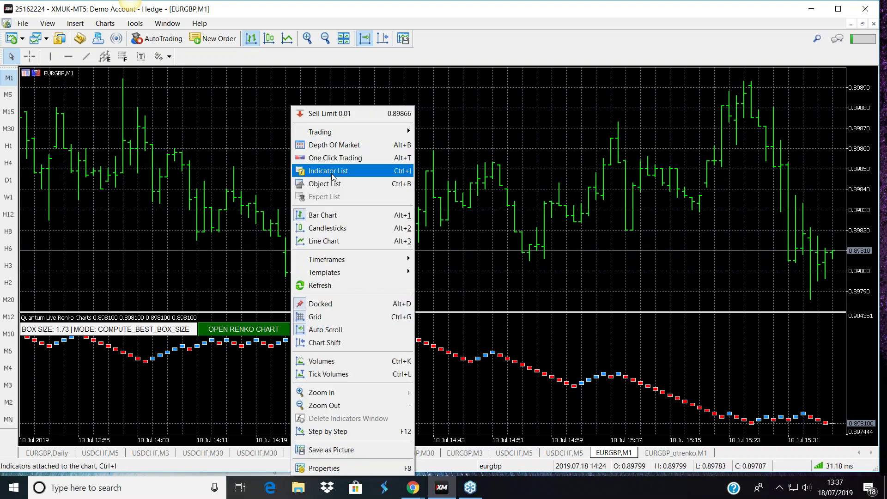
click(331, 172)
click(426, 217)
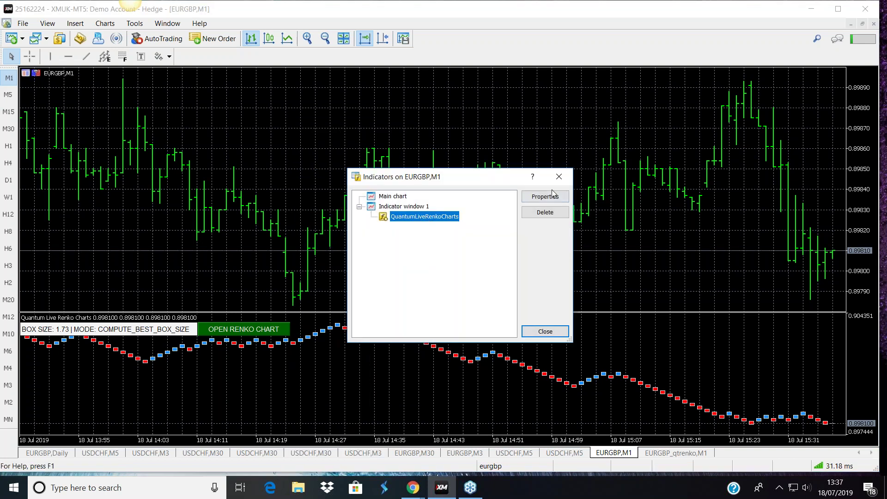
click(543, 198)
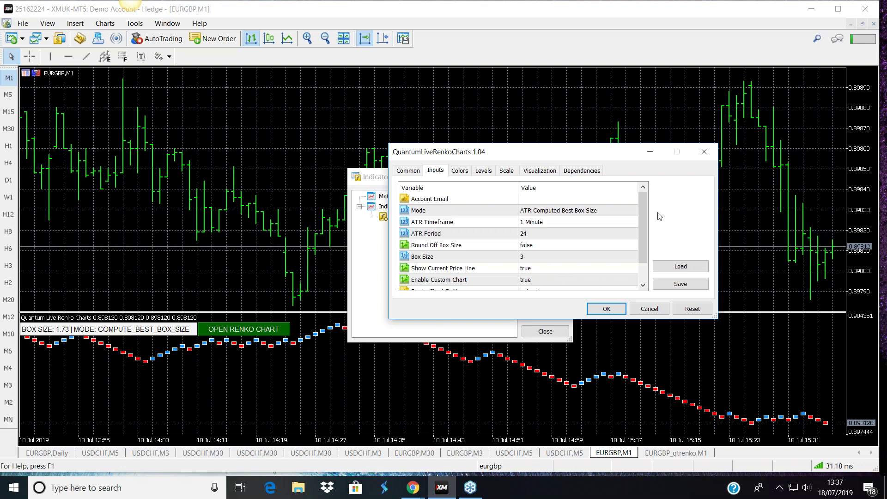
click(636, 209)
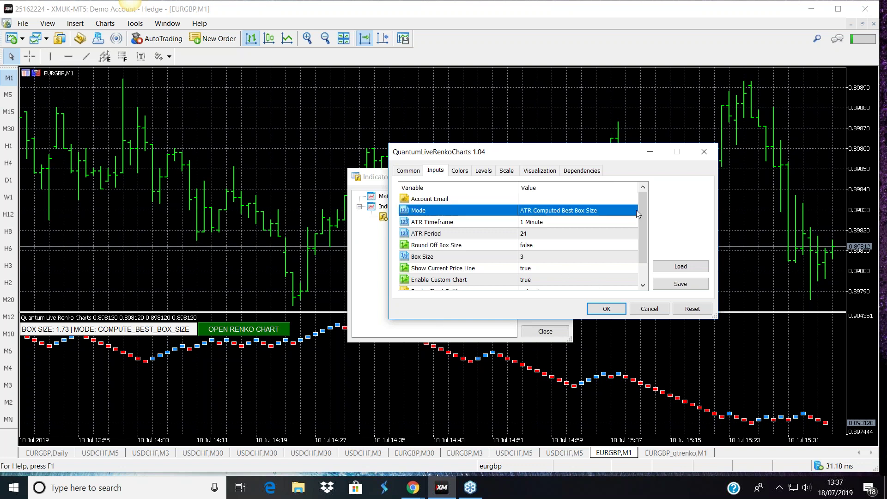
click(636, 209)
click(636, 210)
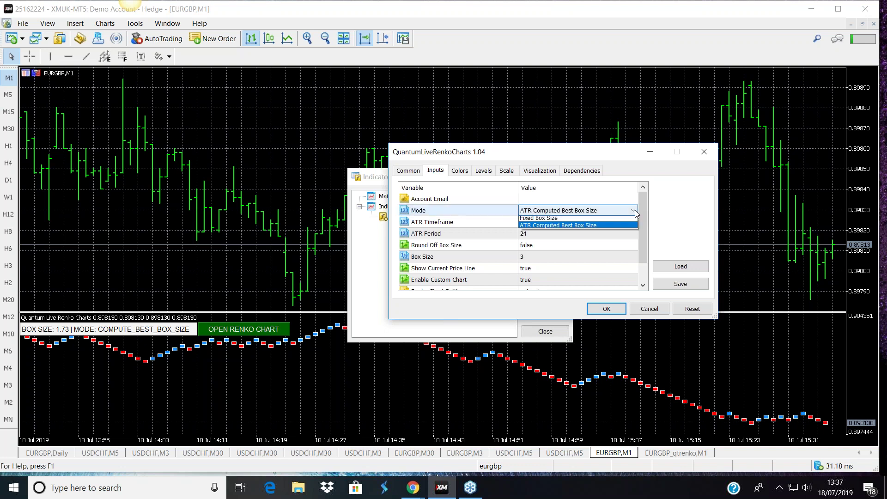
click(572, 228)
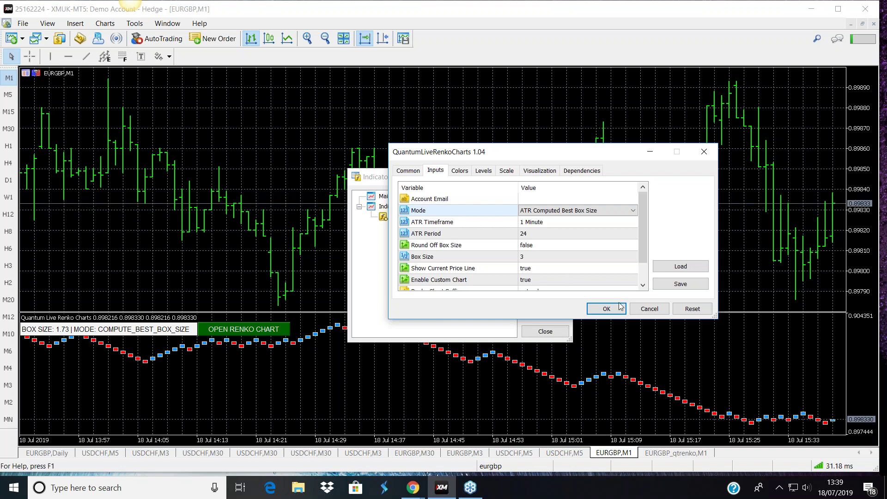
Apply the Renko indicator settings, close the indicator list and minimize the EURGBP M1 chart
click(607, 309)
click(607, 309)
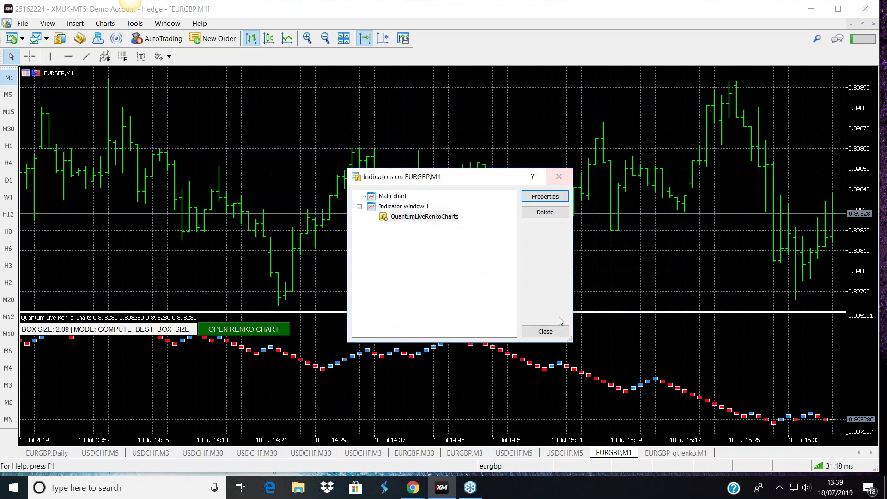
click(544, 332)
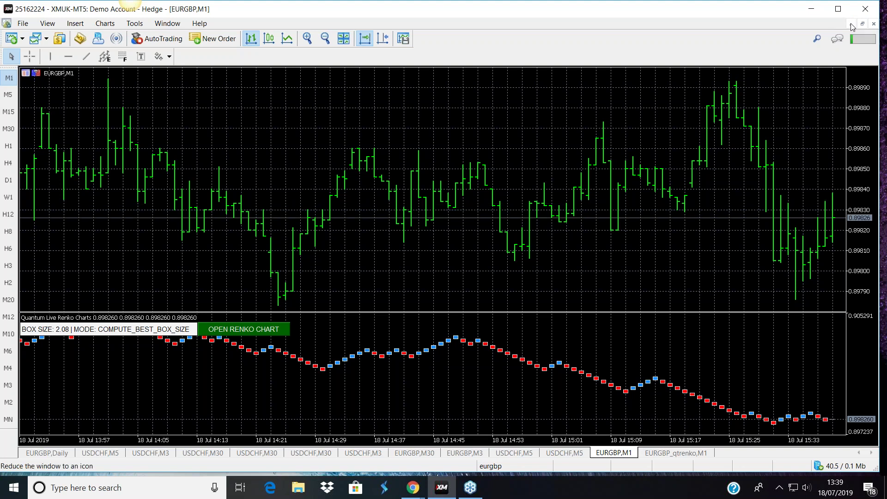
click(852, 25)
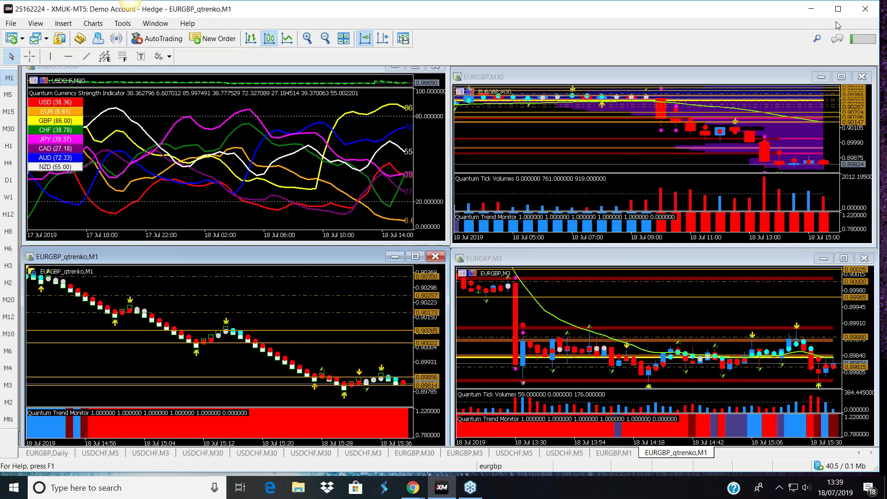
Examine the EURGBP_qtrenko M1 chart and the EURGBP M3 chart at full size, restoring the tiled layout after each
click(416, 259)
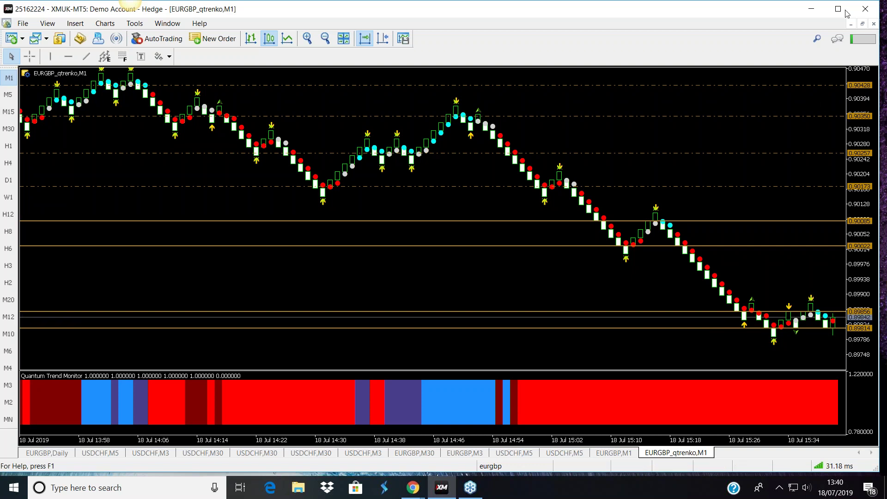
click(863, 23)
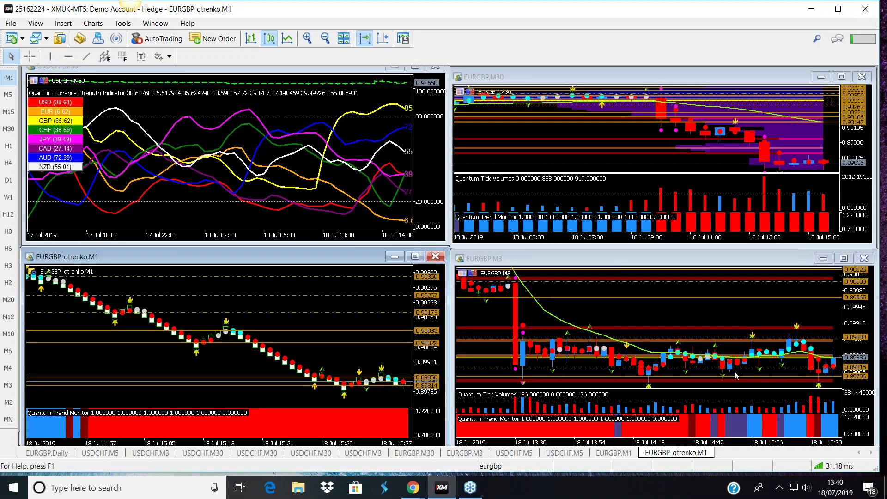
click(844, 259)
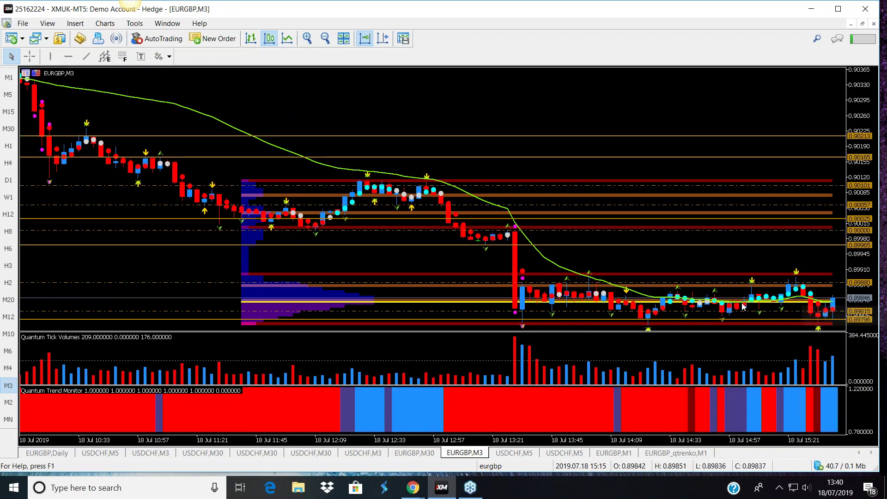
mouse_move(601, 310)
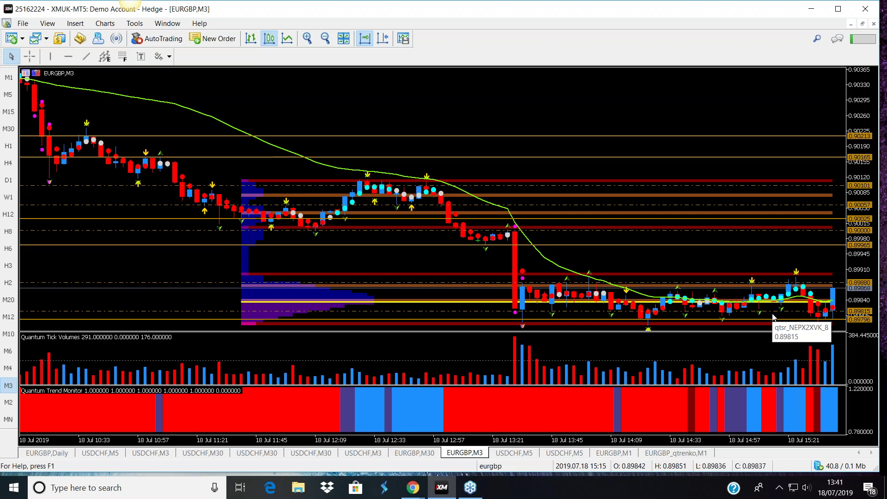
click(863, 24)
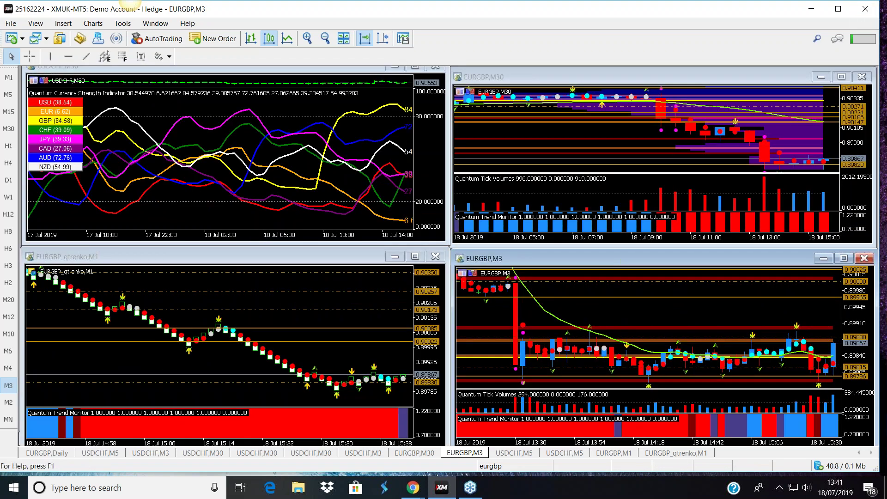
Check the latest Renko bricks and the Trend Monitor on the maximized EURGBP_qtrenko M1 chart, and restore the tiled layout
click(414, 258)
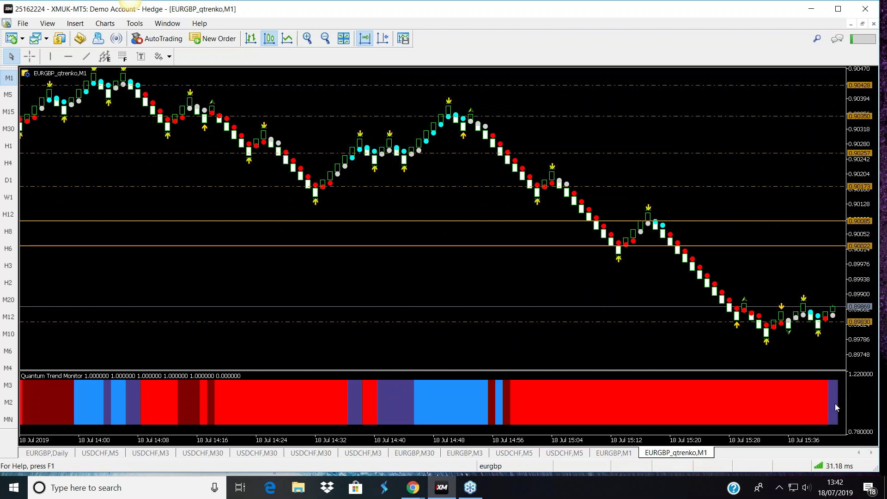
mouse_move(835, 389)
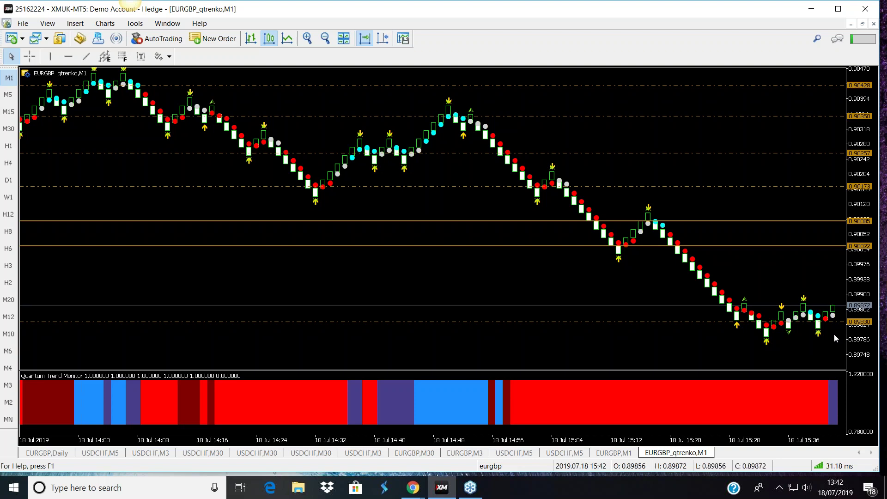
click(863, 24)
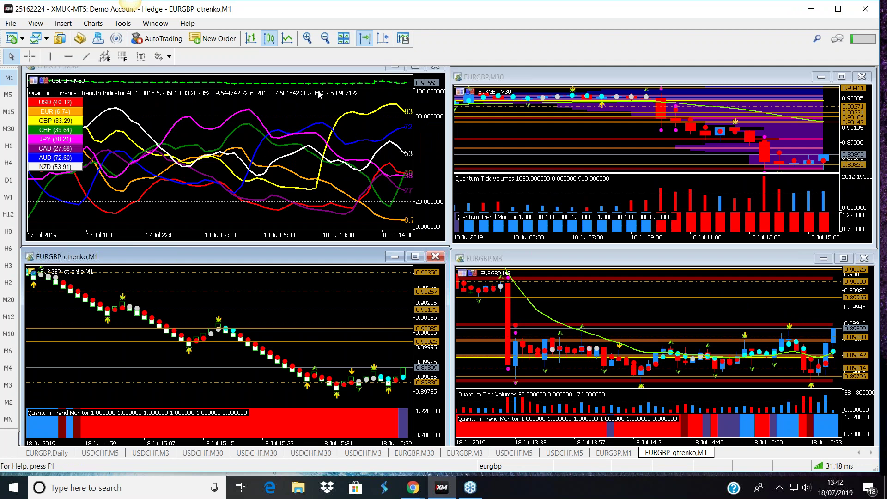
Switch the USDCHF currency strength chart to M3, examine its lines at full size and restore the tiled layout
click(298, 100)
click(6, 385)
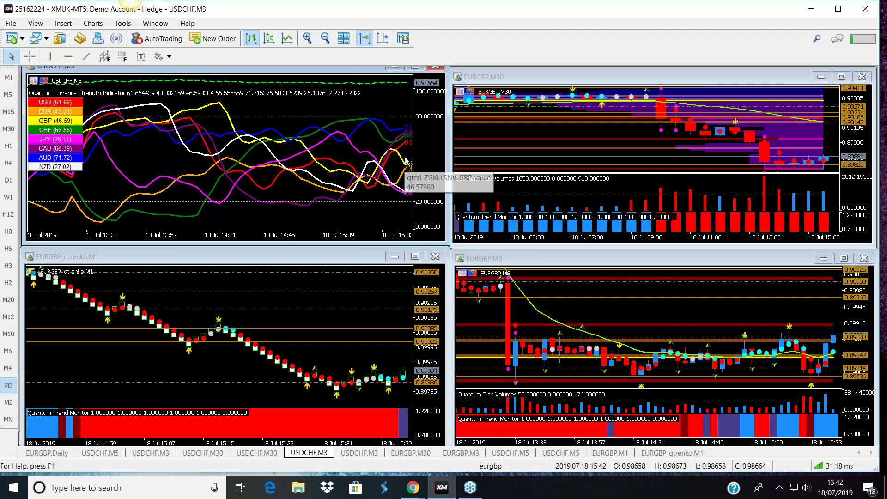
click(414, 68)
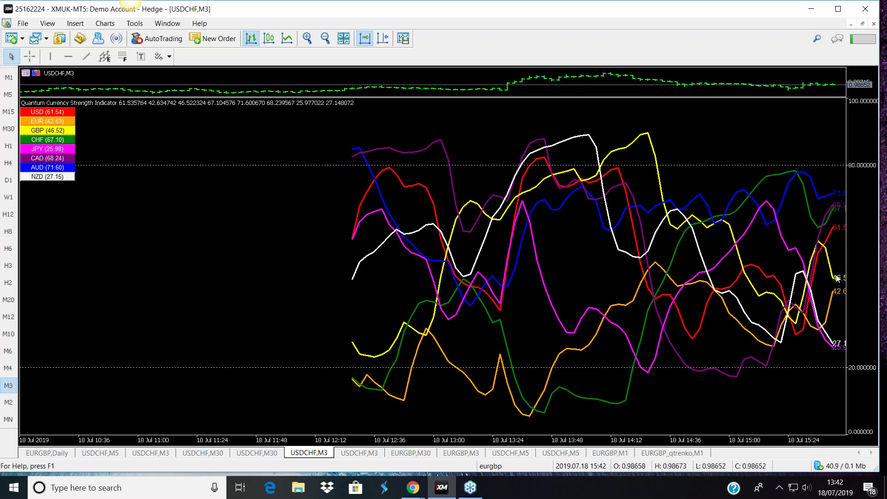
click(863, 24)
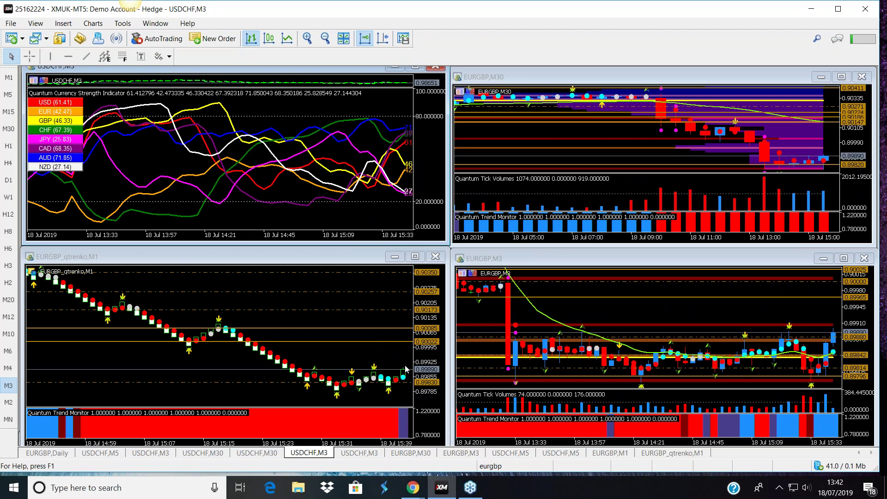
Examine price against the support and resistance levels on the maximized EURGBP M3 and M30 charts, and restore the tiled layout
mouse_move(402, 423)
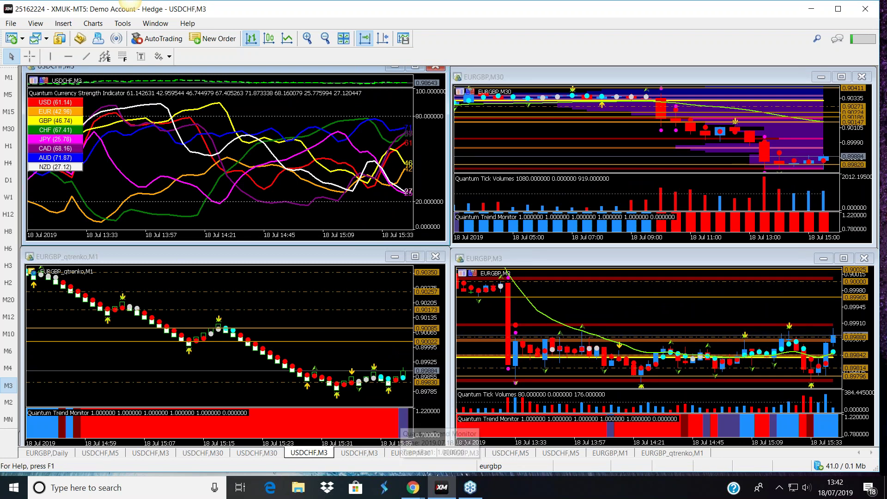
click(844, 258)
mouse_move(820, 303)
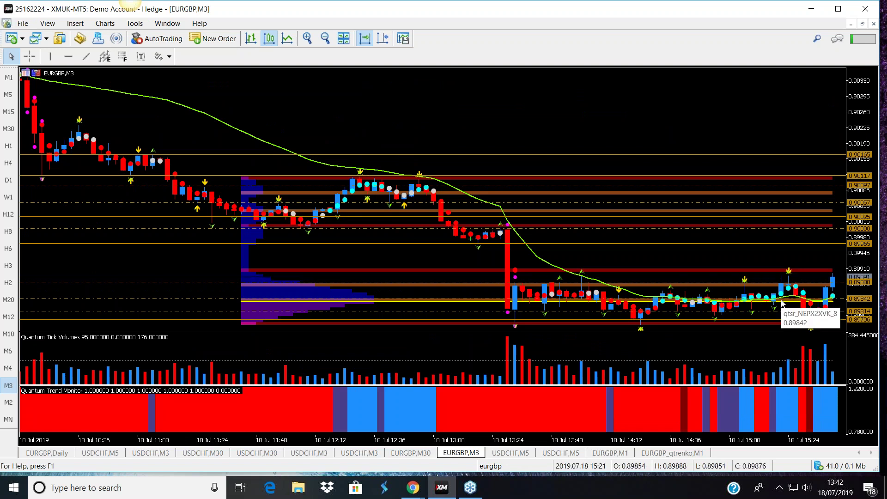
mouse_move(773, 330)
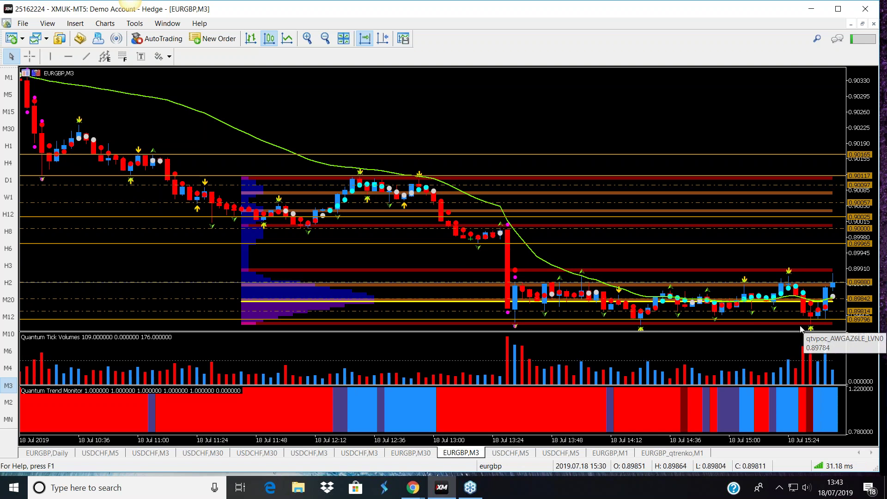
mouse_move(815, 329)
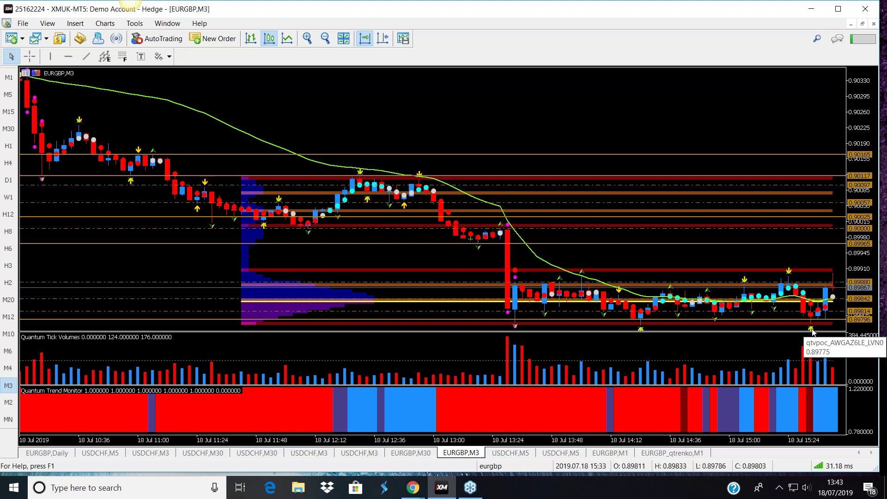
click(863, 24)
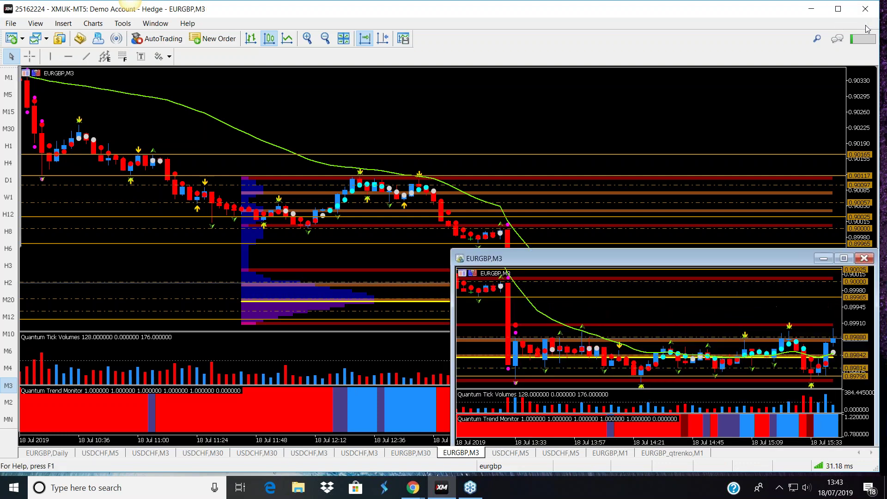
click(842, 77)
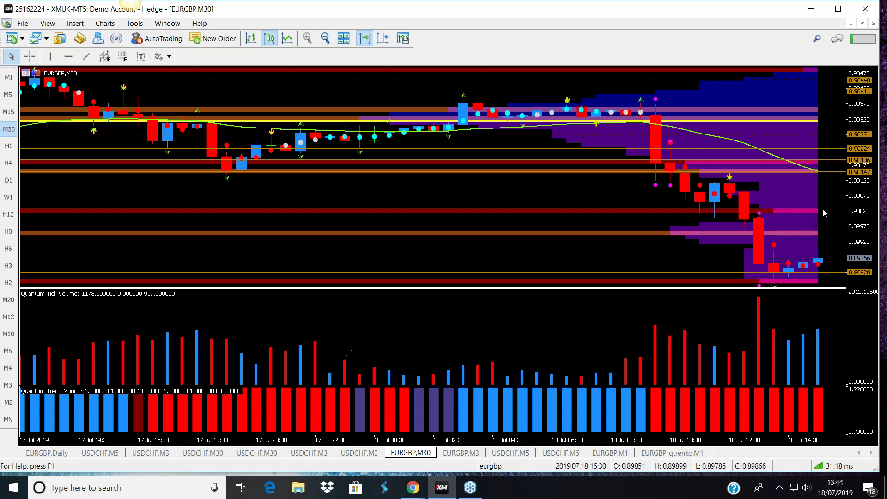
click(864, 24)
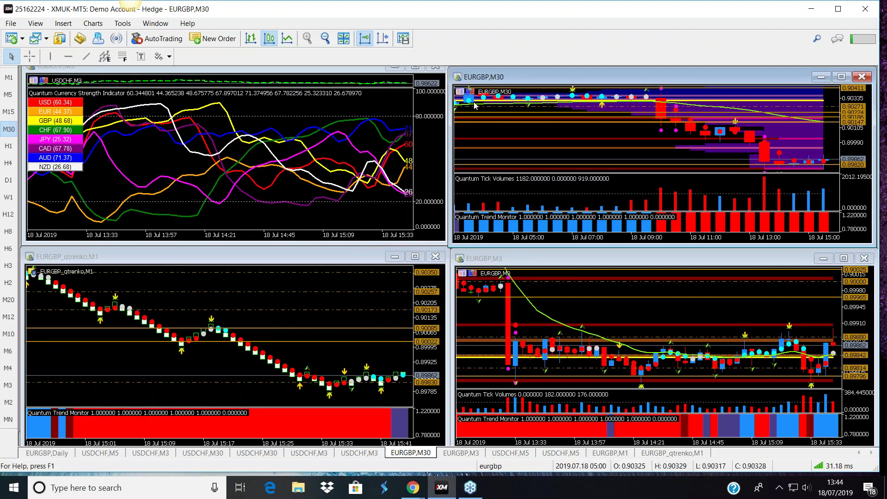
Maximize the USDCHF currency strength chart, set it to the M30 timeframe and restore the tiled layout
click(415, 68)
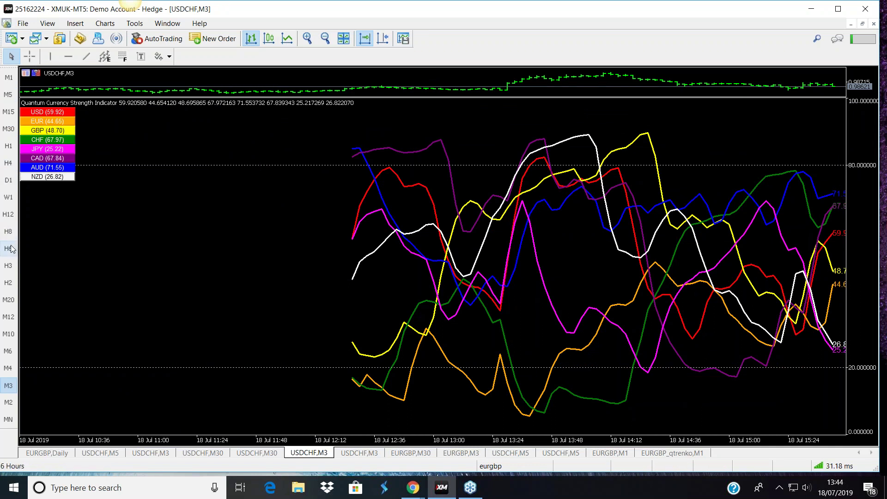
click(7, 130)
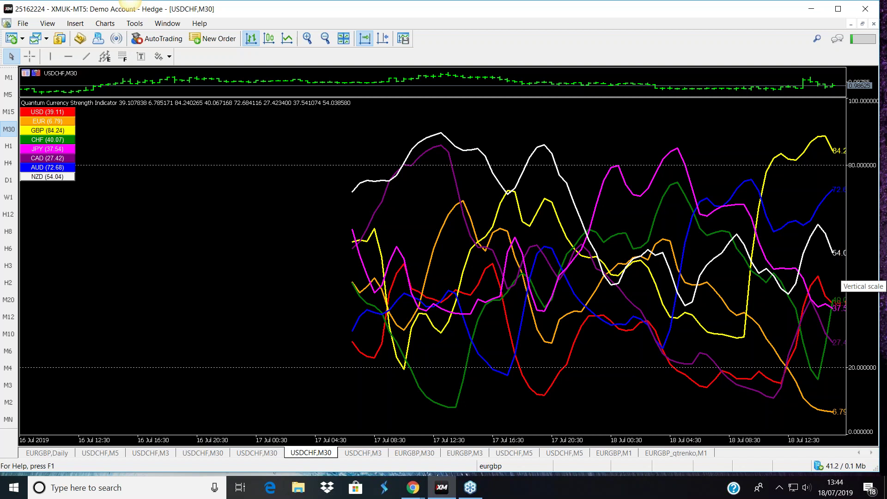
click(864, 24)
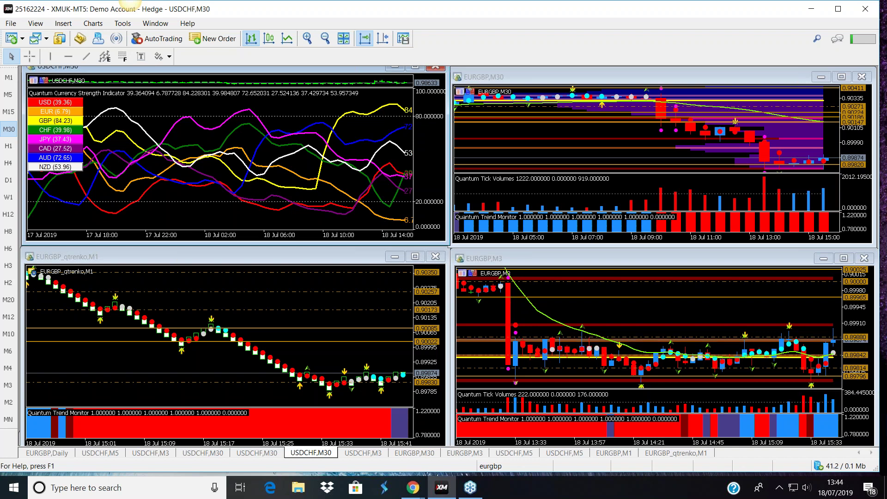
Bring the detached USDCHF M5 charts with the Quantum EURX and GBPX indices into view, compare them and move them out of the workspace
drag(406, 100, 205, 83)
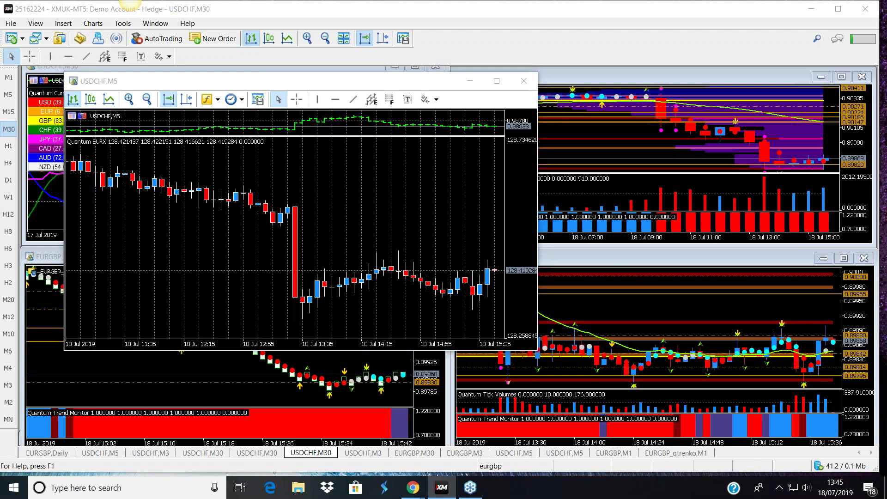
drag(886, 93, 270, 80)
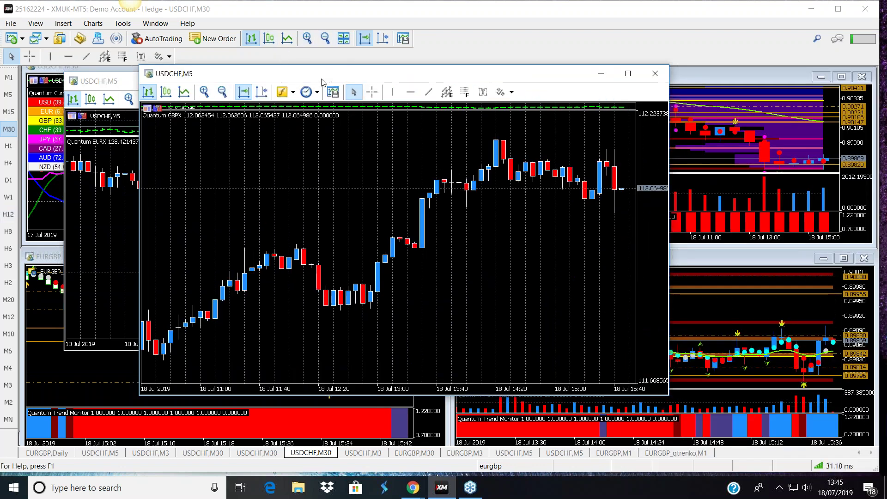
drag(359, 76, 507, 88)
click(750, 86)
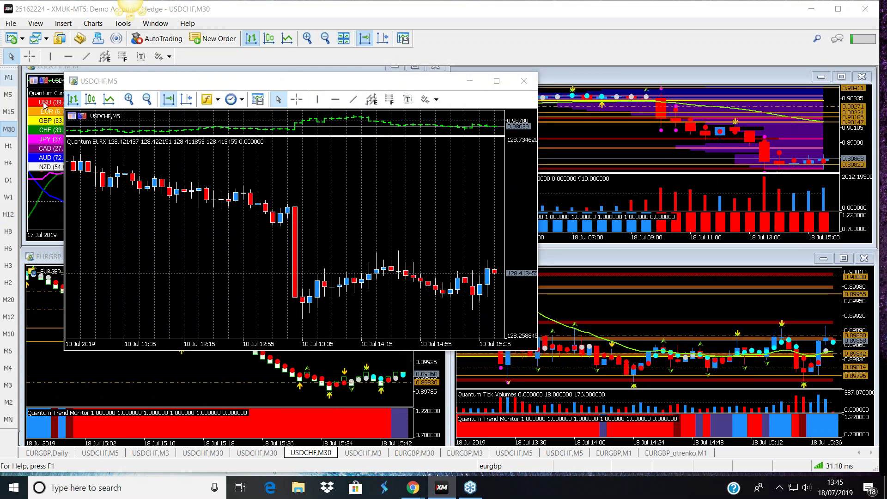
drag(259, 81, 292, 98)
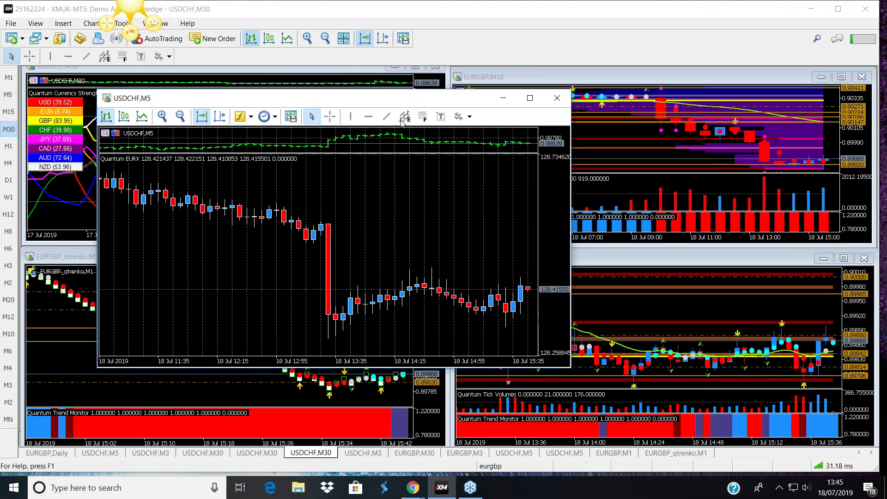
drag(516, 102, 836, 139)
click(824, 135)
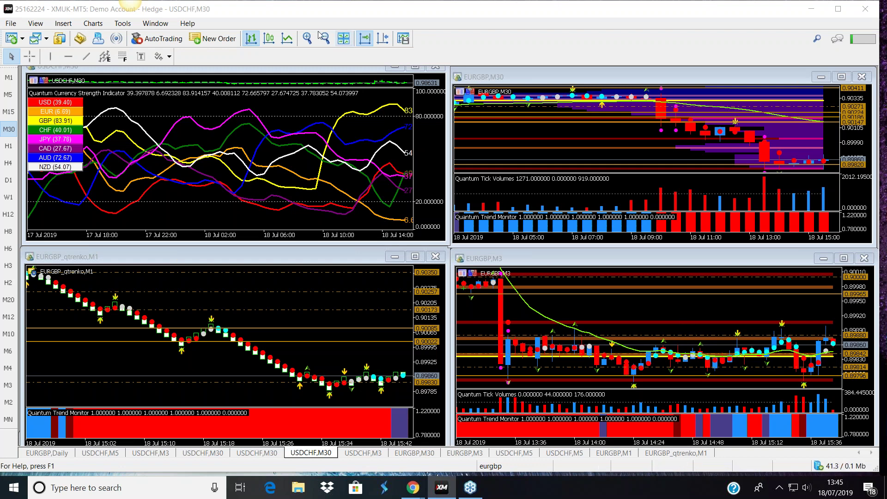
Compare the currency strength lines on the maximized USDCHF chart at M4 and M30, leave it on M30 and restore the tiled layout
click(415, 68)
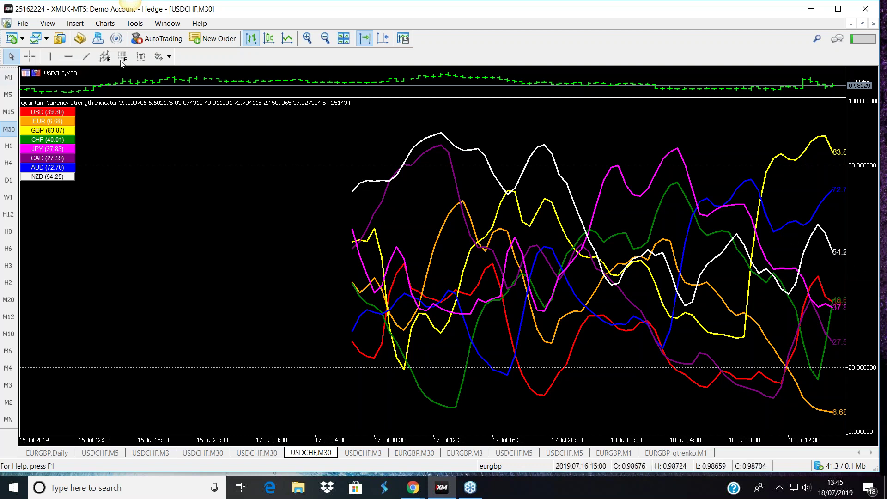
click(9, 370)
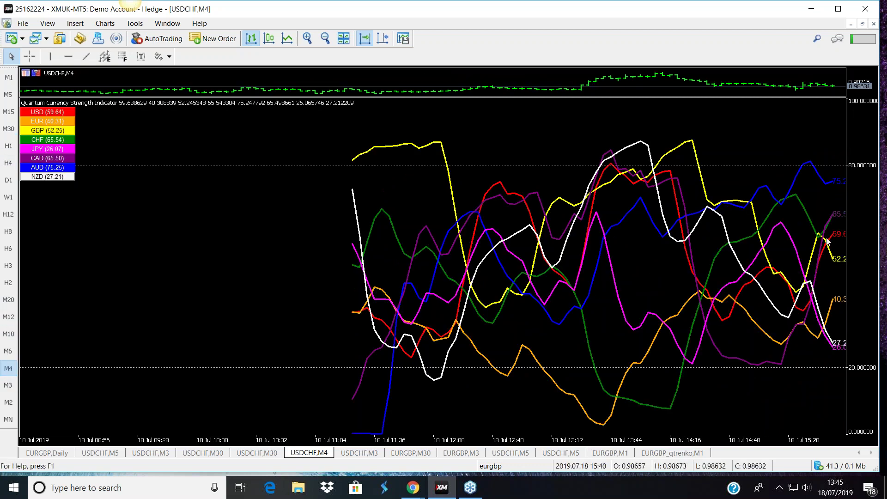
mouse_move(831, 246)
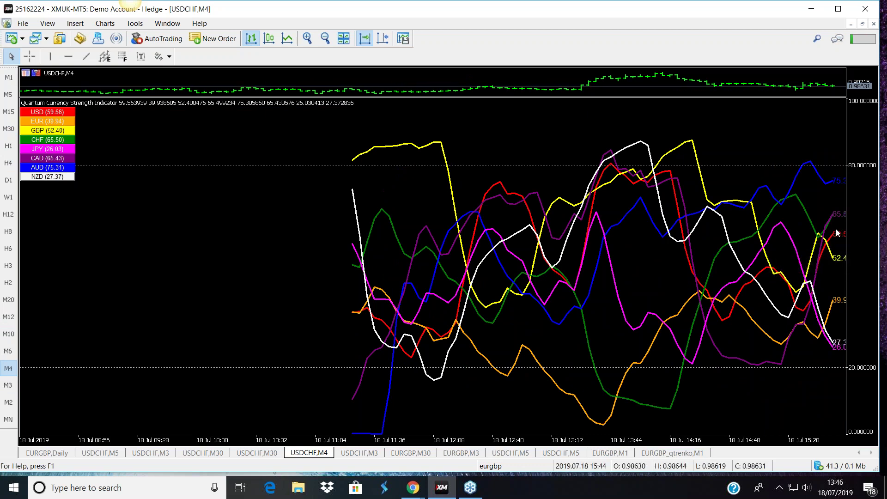
mouse_move(833, 216)
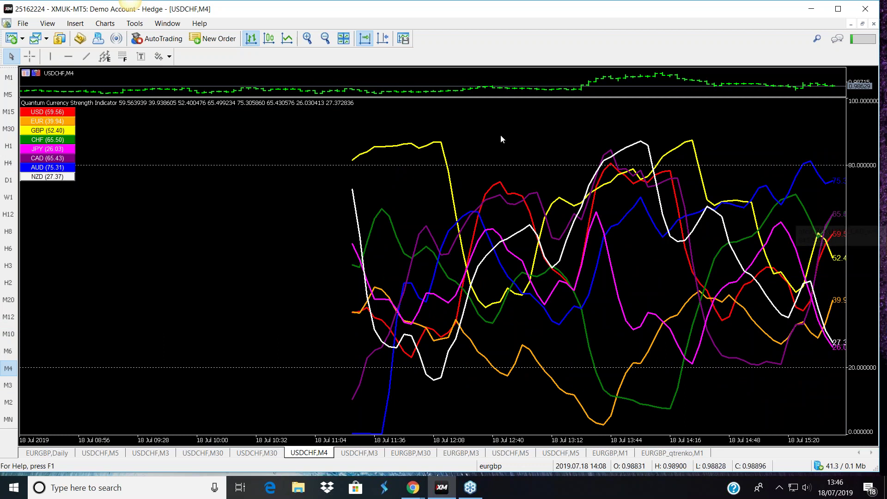
click(11, 129)
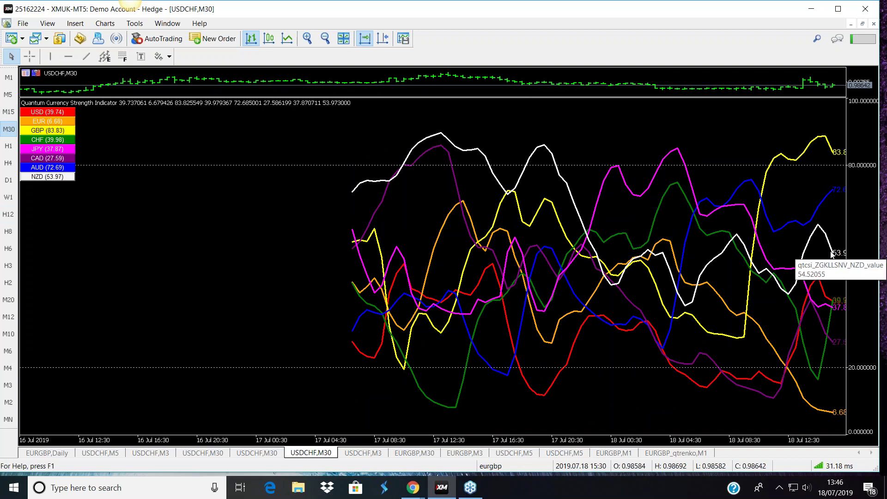
mouse_move(817, 280)
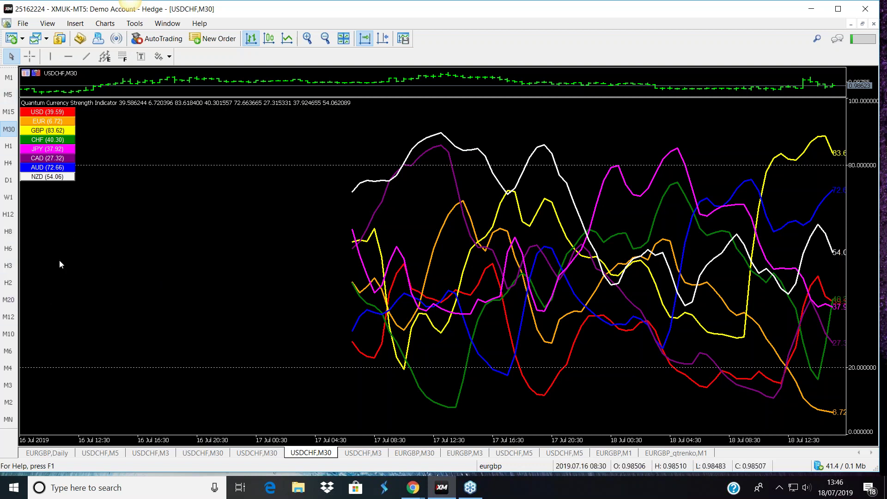
click(862, 24)
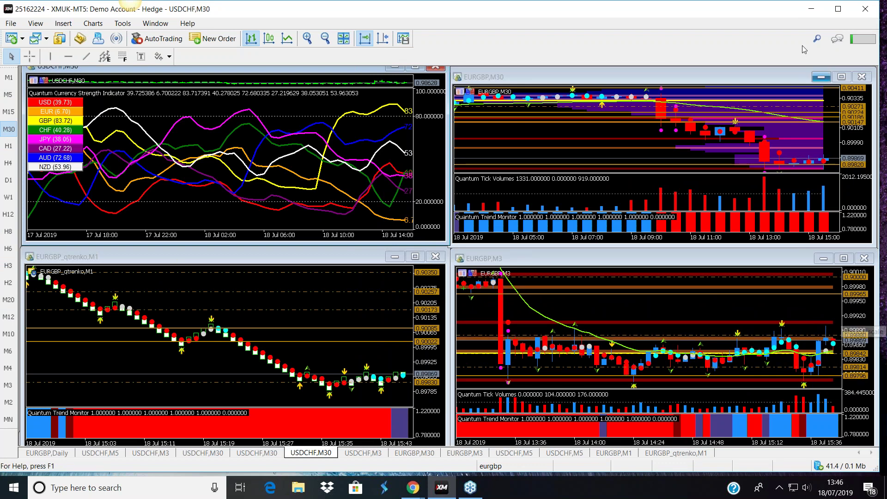
Examine the EURGBP M30 chart and the EURGBP Renko chart one after the other at full size, returning each to the tiled layout
click(841, 76)
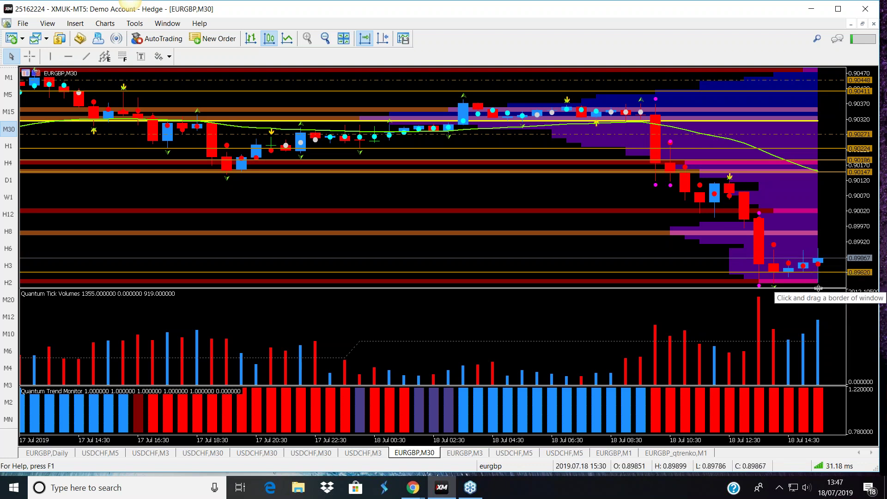
click(864, 24)
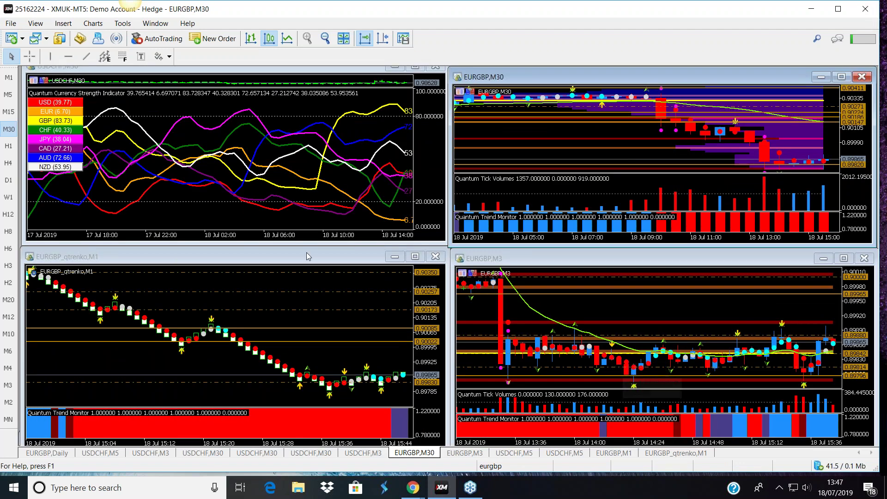
click(415, 257)
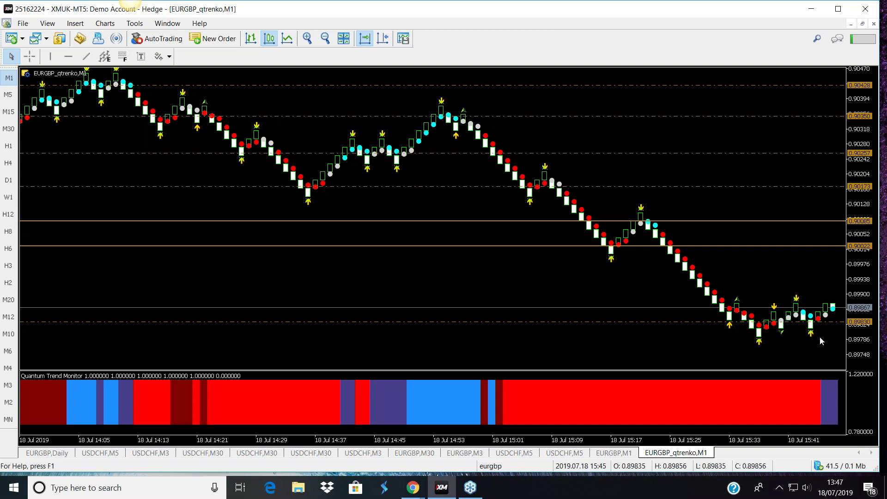
click(863, 25)
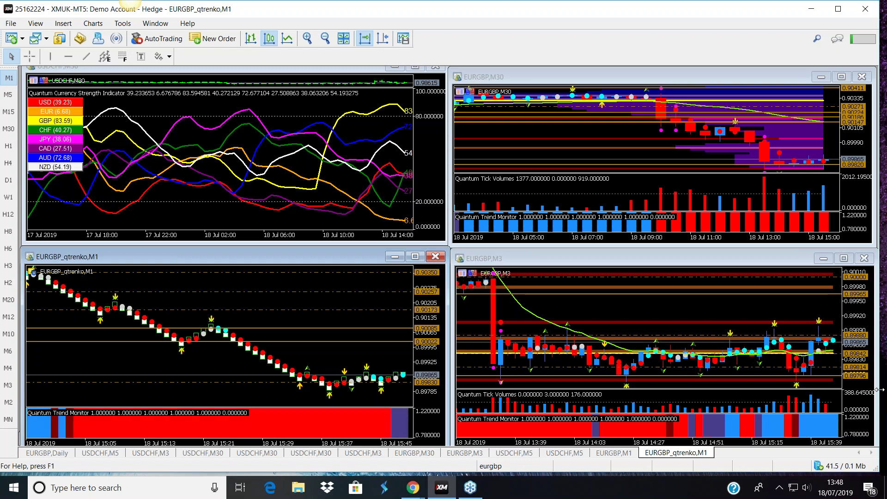
Maximize the EURGBP M3 chart, examine its price levels and volume profile, and restore the tiled layout
click(844, 259)
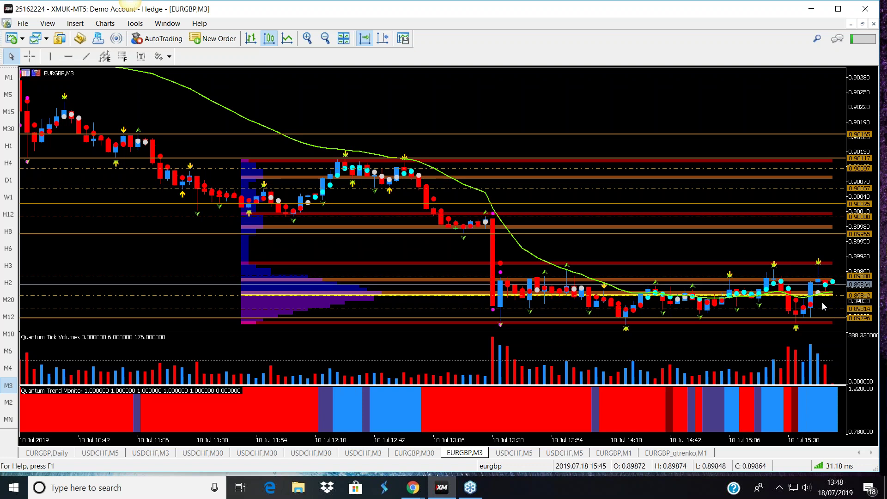
right_click(430, 144)
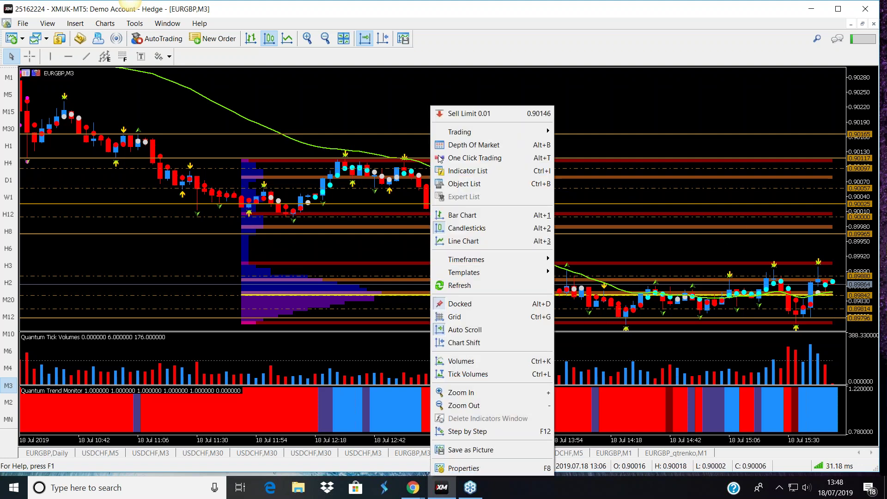
click(643, 260)
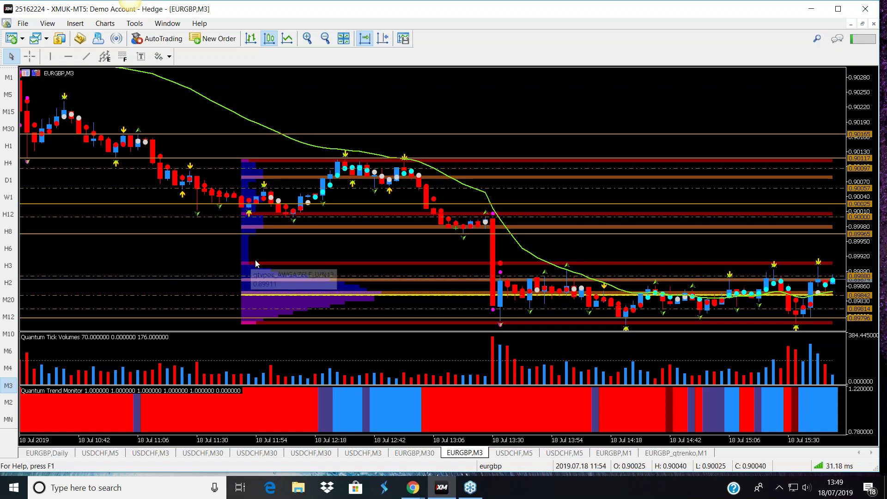
click(864, 24)
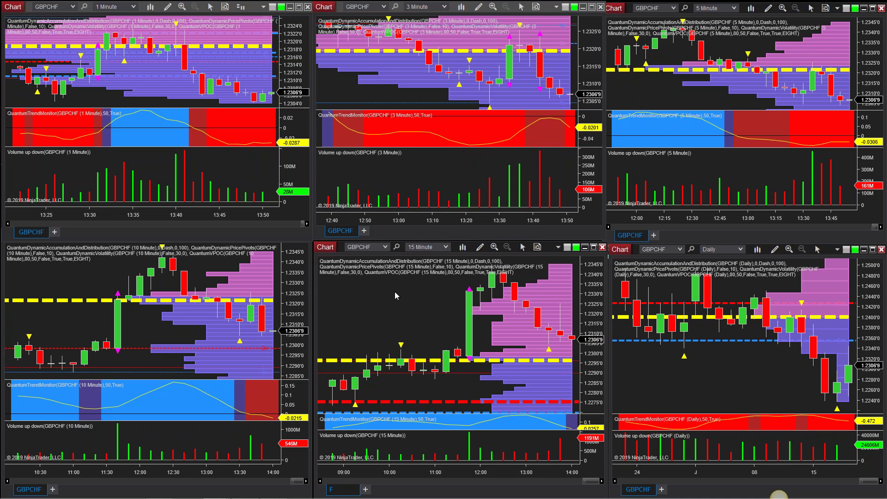
In NinjaTrader, examine the GBPCHF 15-minute chart at full size, restore the chart grid and bring the 10-minute chart forward
click(594, 248)
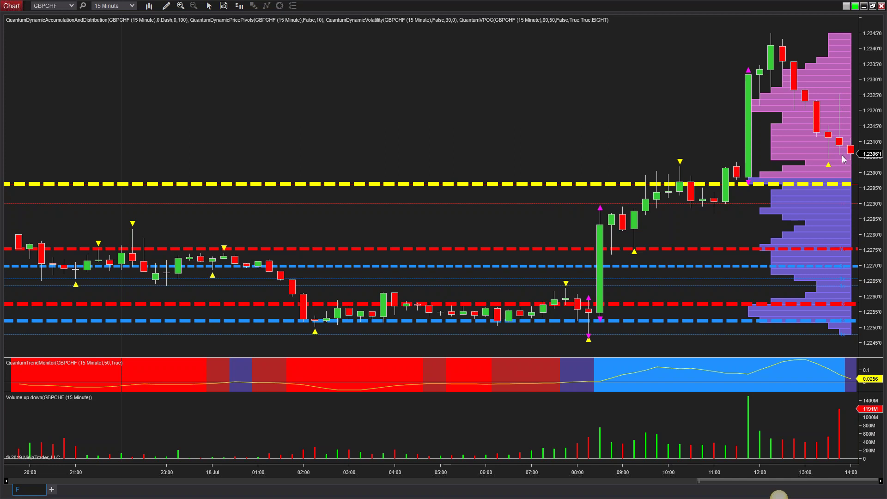
click(873, 6)
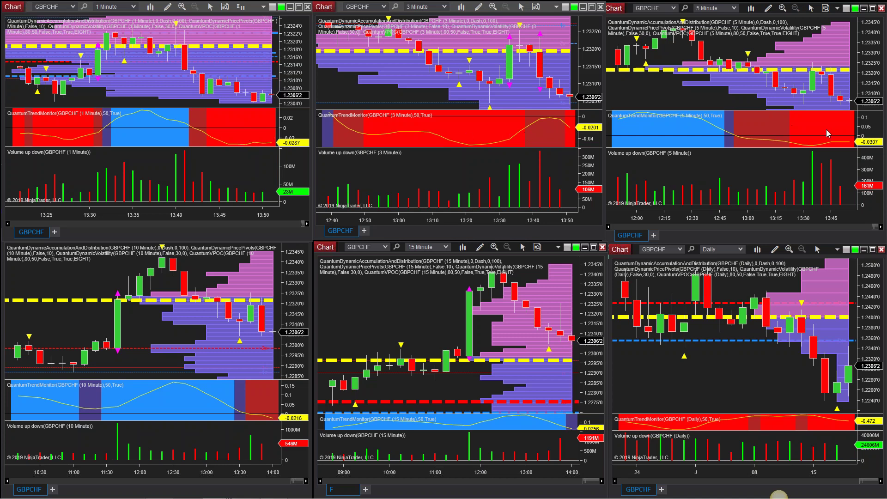
click(258, 398)
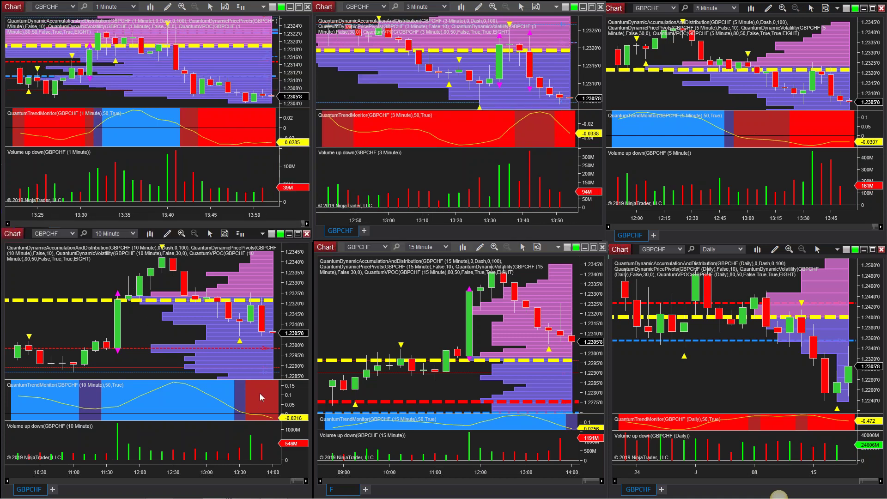